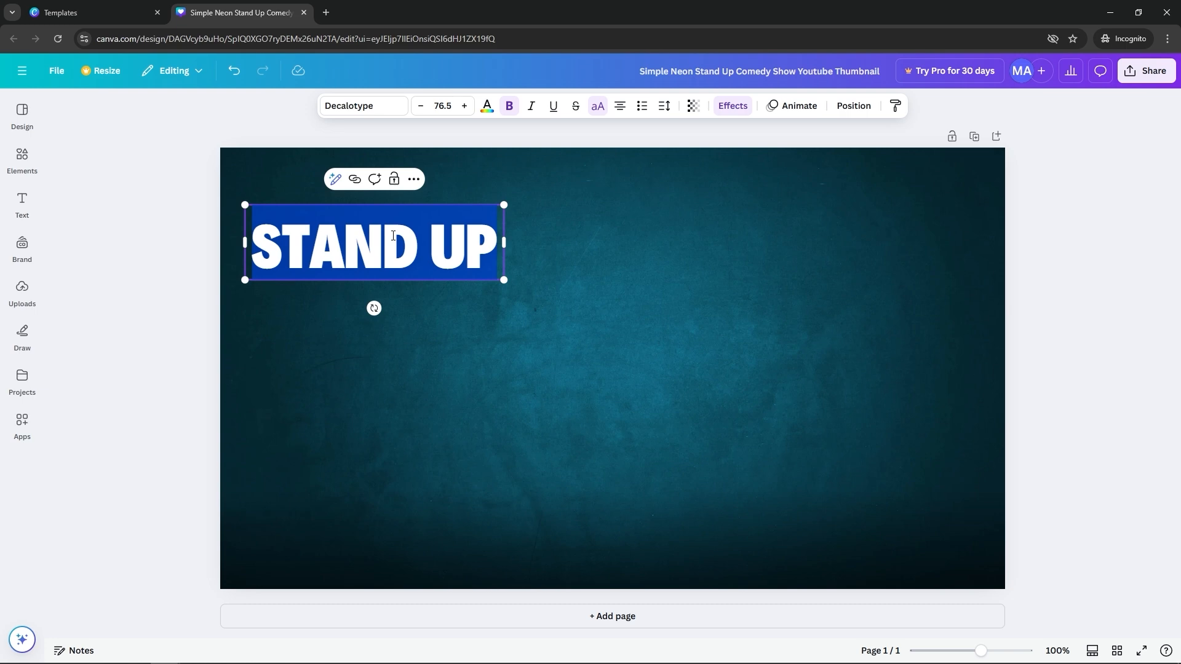
- Replace the heading text "STAND UP" with "CANVA"
text(CANVA)
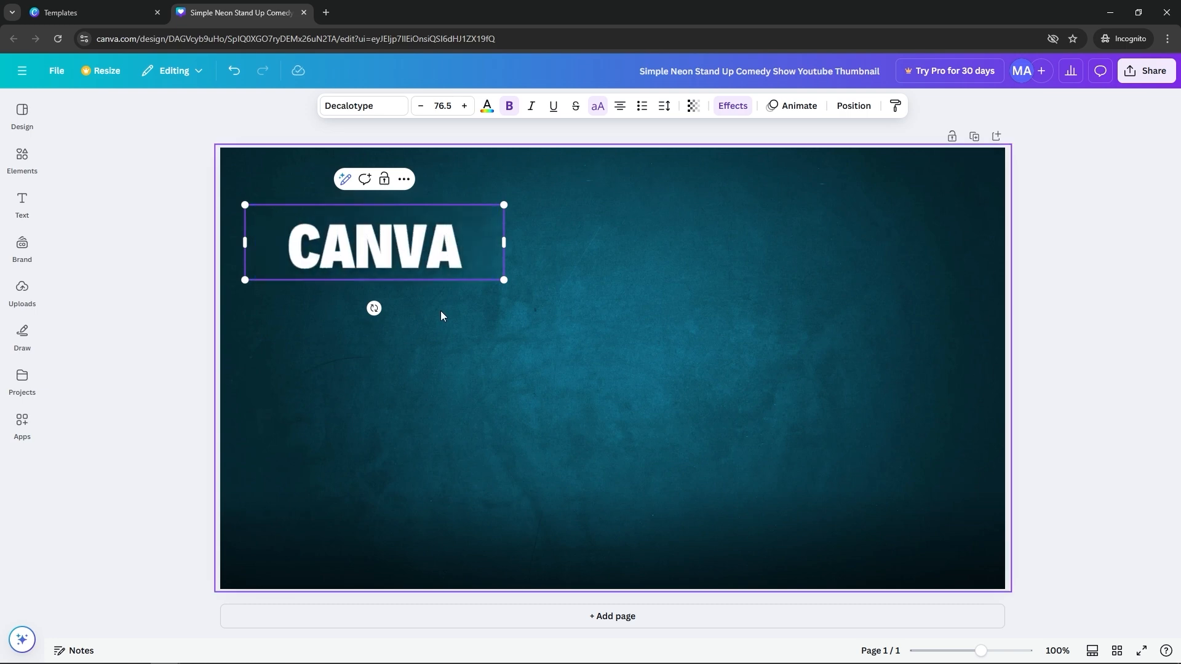
click(440, 311)
click(402, 260)
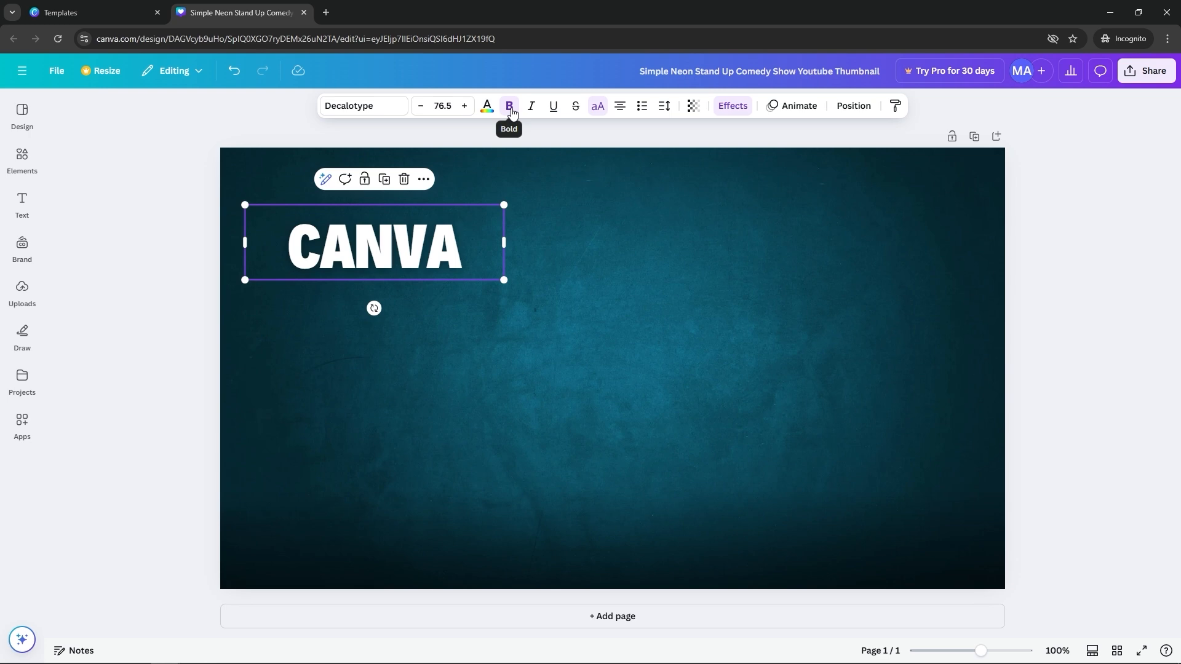
- Try strikethrough on the CANVA heading, remove it again, and align the text left
click(576, 111)
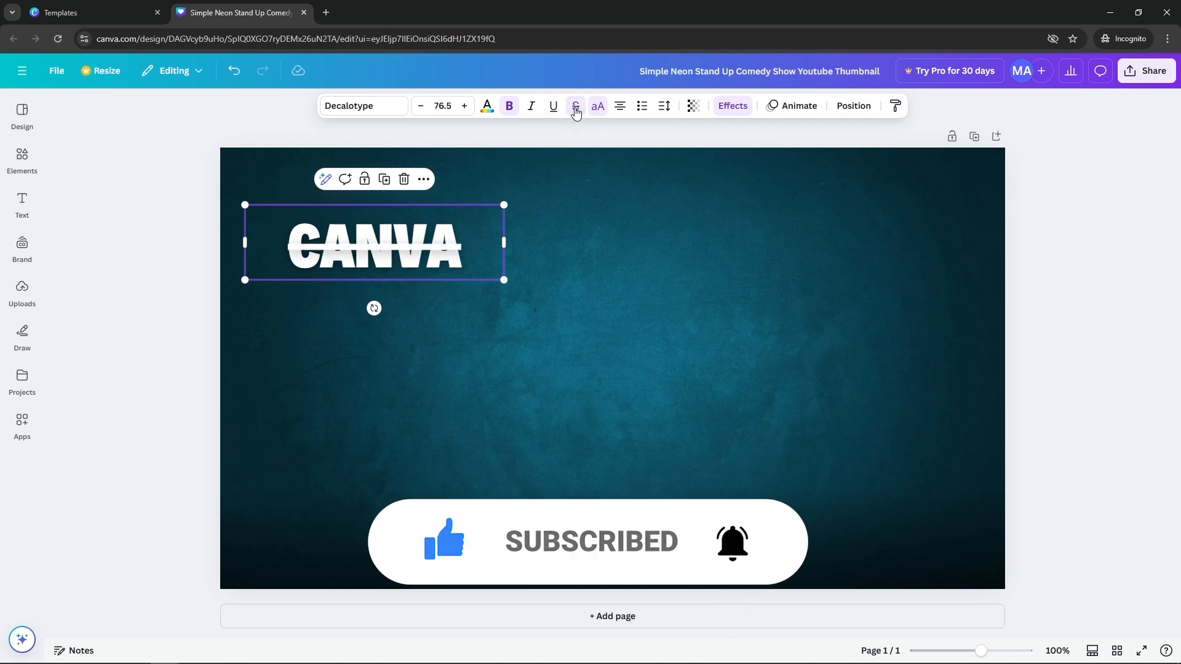
click(576, 111)
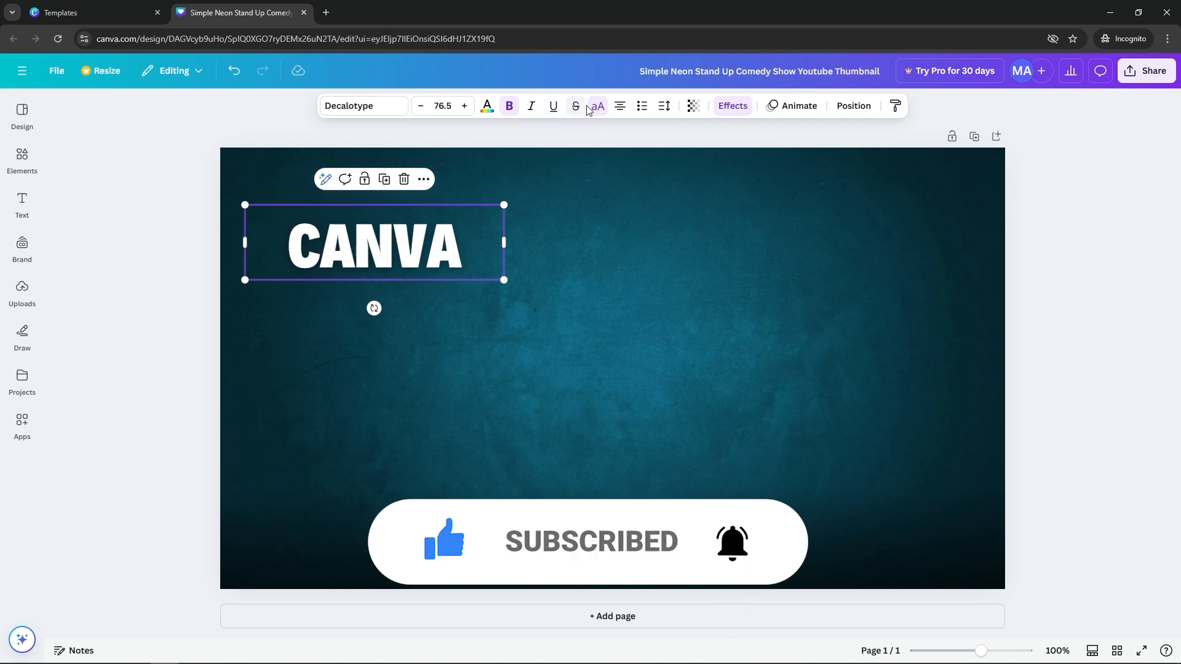
click(621, 110)
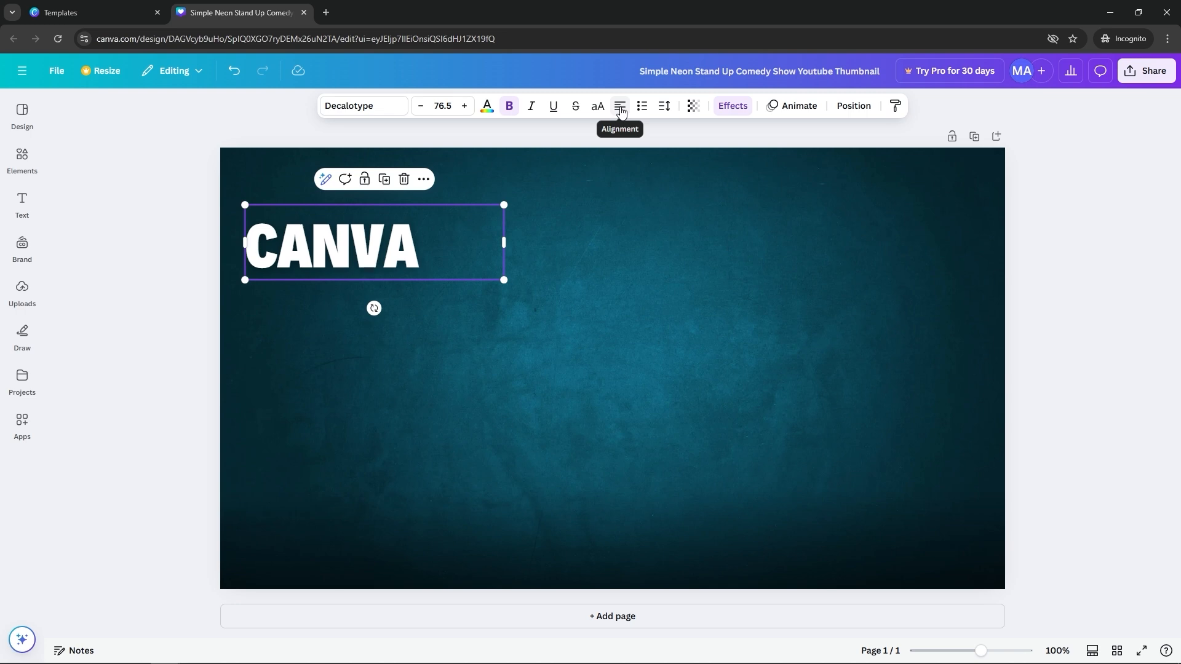
key(ctrl+z)
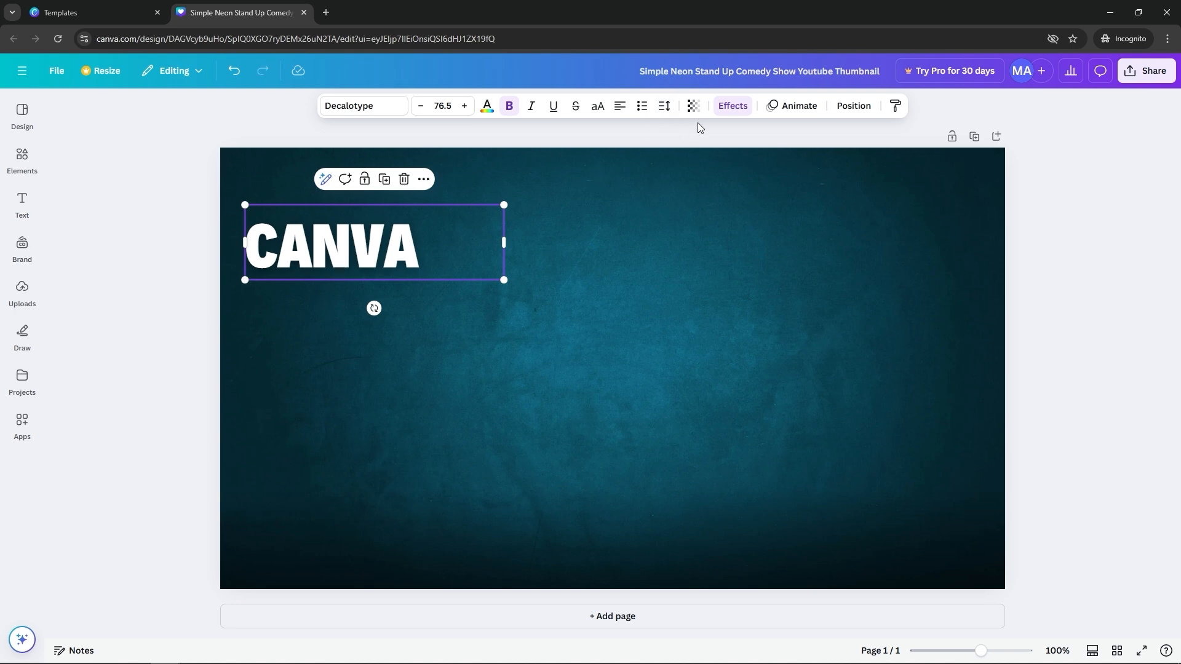
- Examine the transparency, text effects and position options available for the CANVA heading
click(694, 106)
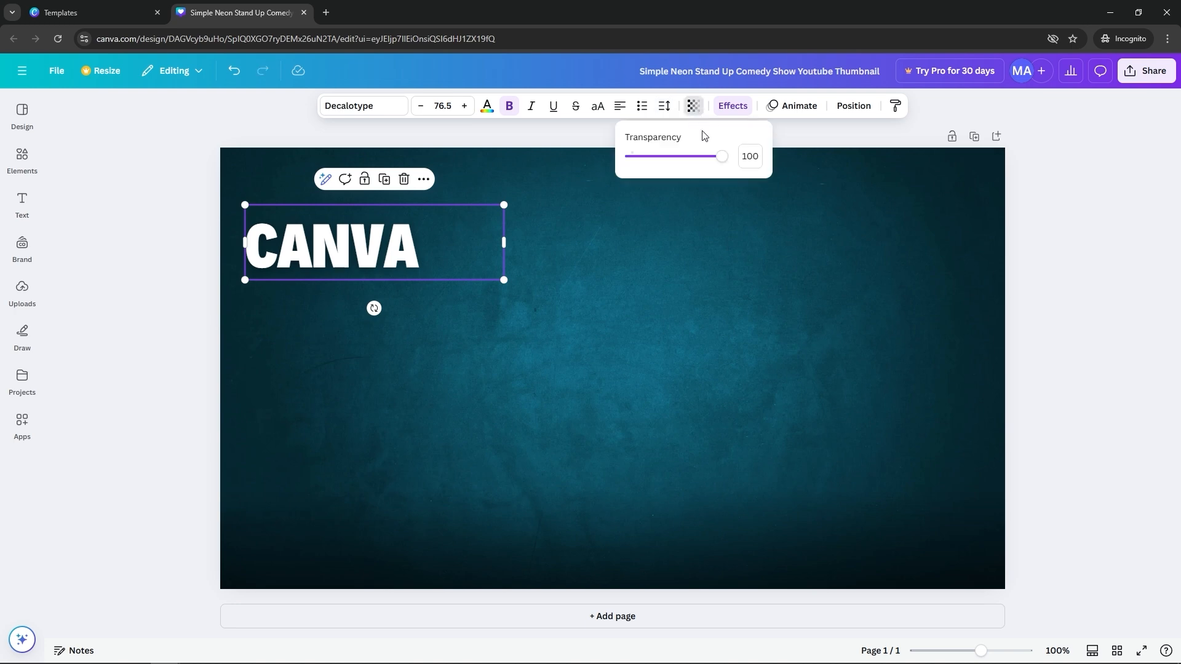
mouse_move(725, 157)
mouse_down()
mouse_move(651, 165)
mouse_move(737, 159)
mouse_up()
click(737, 121)
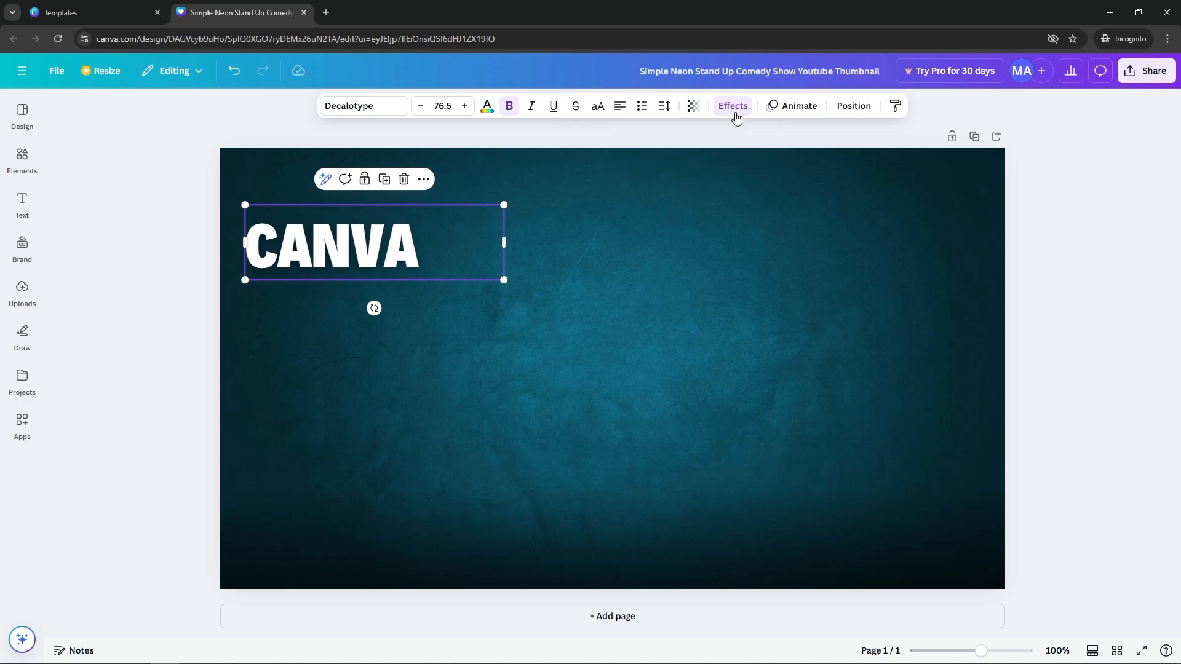
click(734, 106)
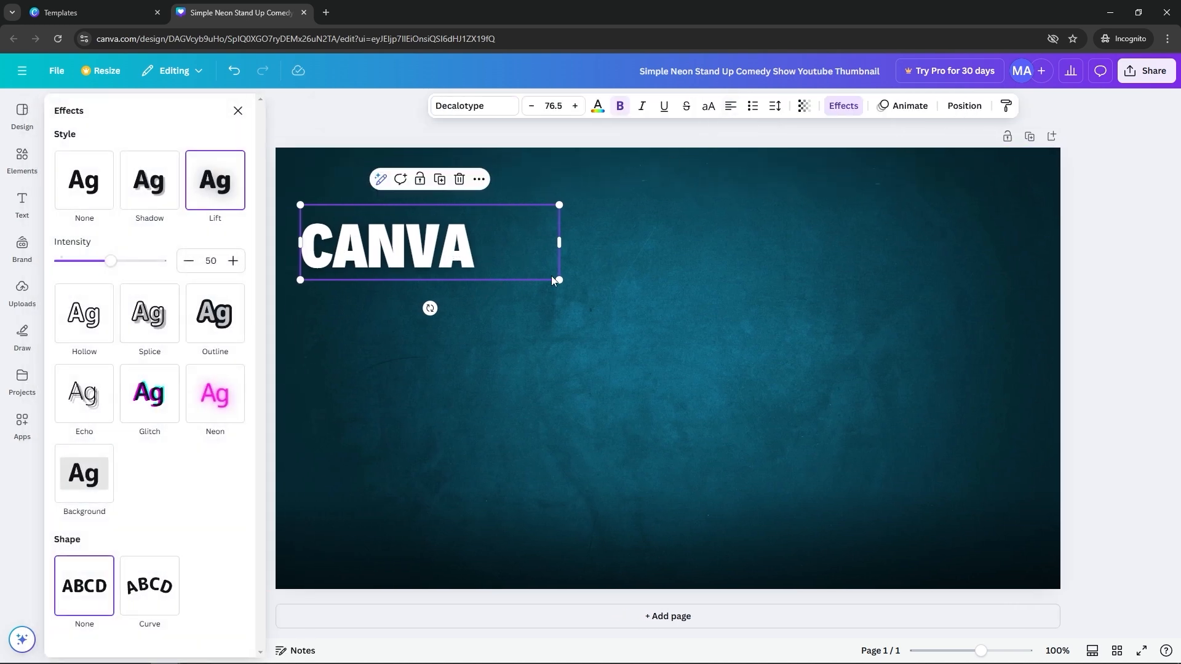
click(844, 109)
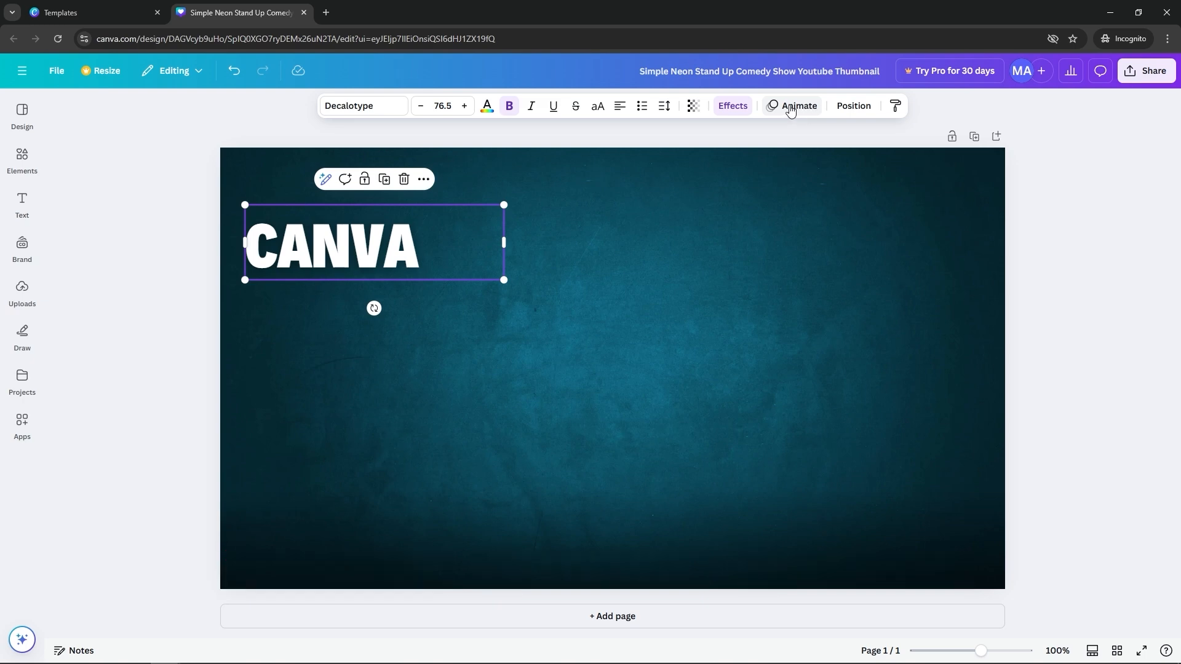
click(853, 107)
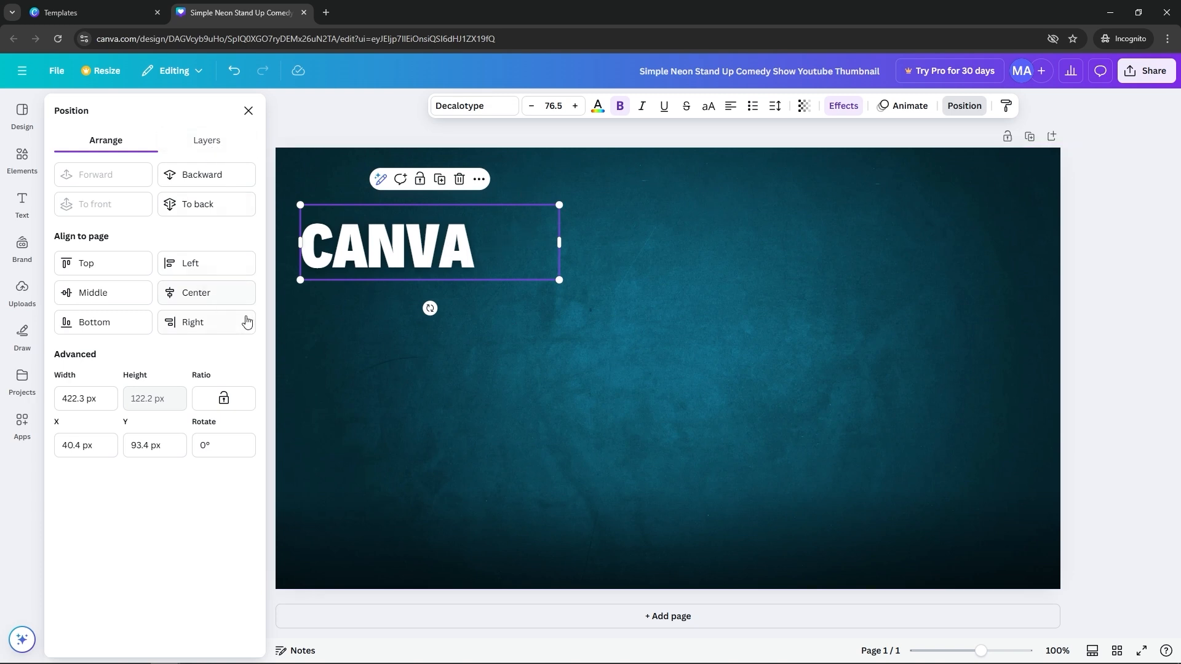
- Move the CANVA heading slightly up and to the right on the page
drag(400, 246, 416, 229)
click(461, 314)
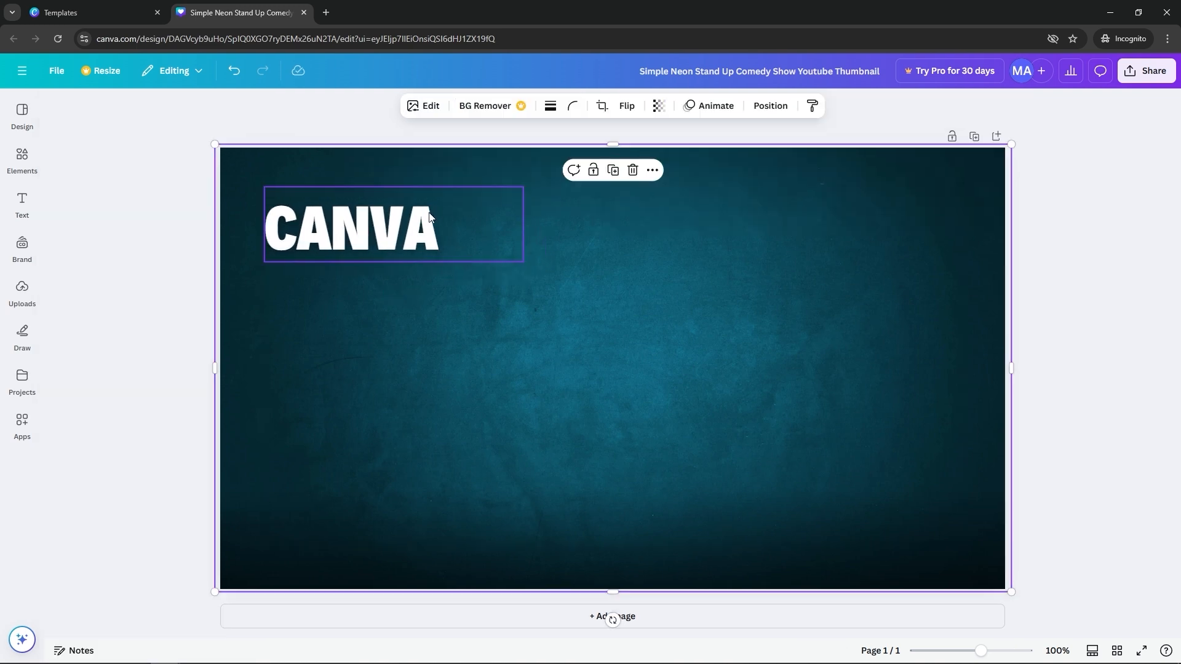
click(429, 216)
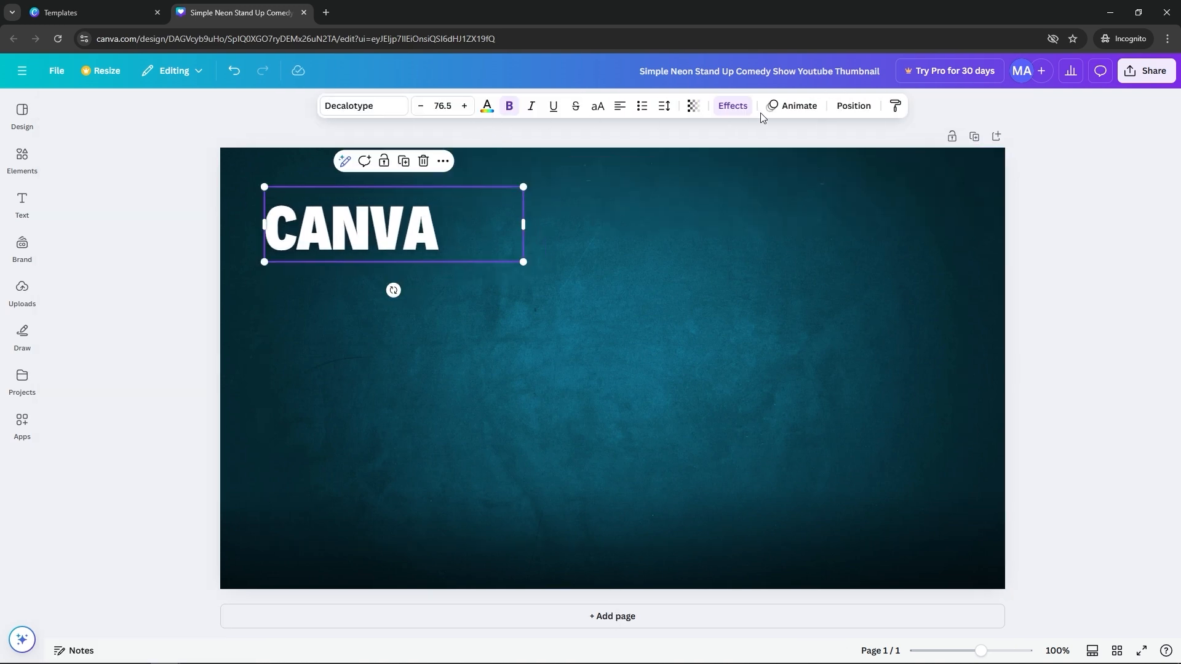
click(449, 237)
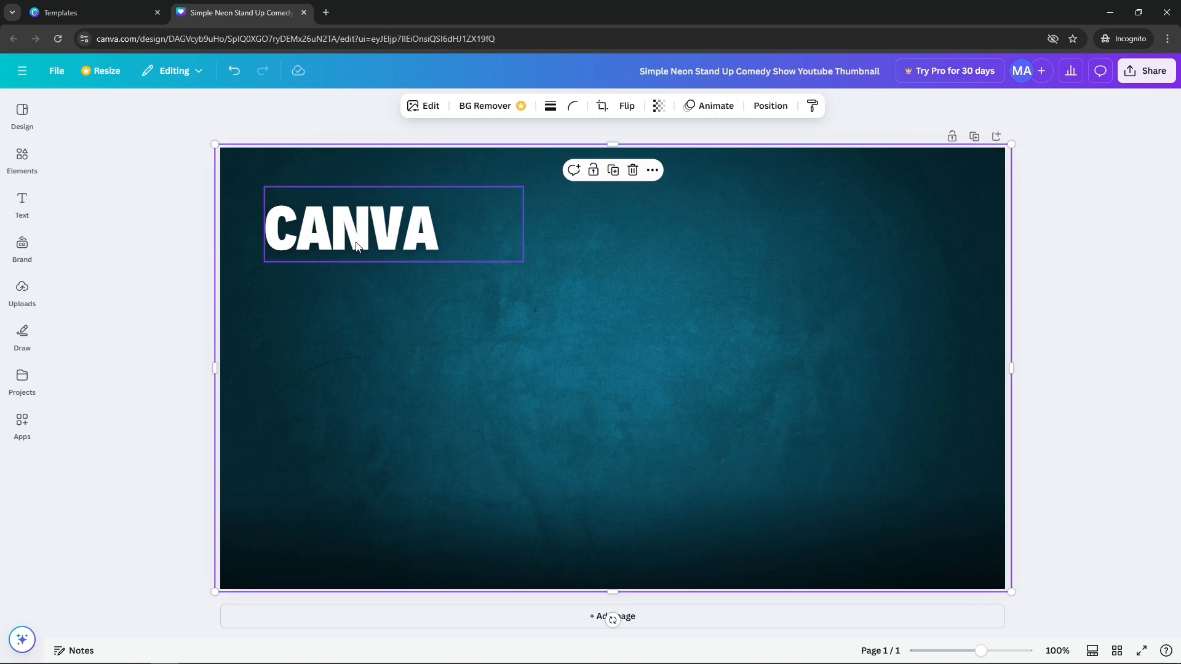
- Replace the CANVA heading text with "Complete Course Learn Easy"
click(360, 245)
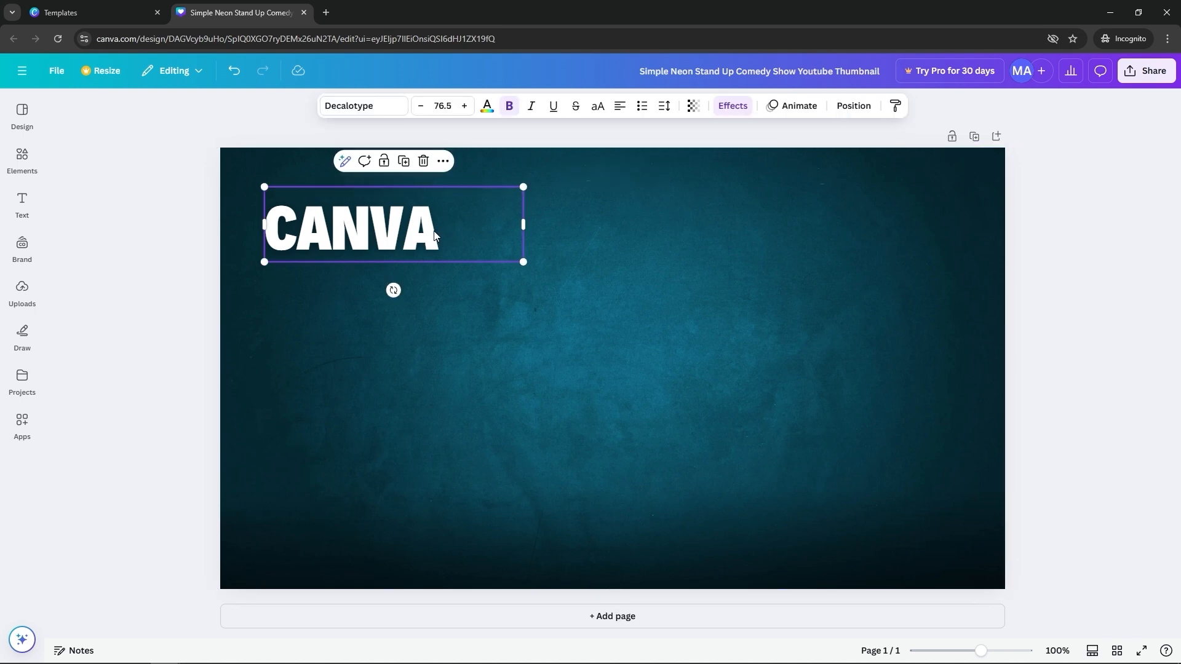
click(434, 236)
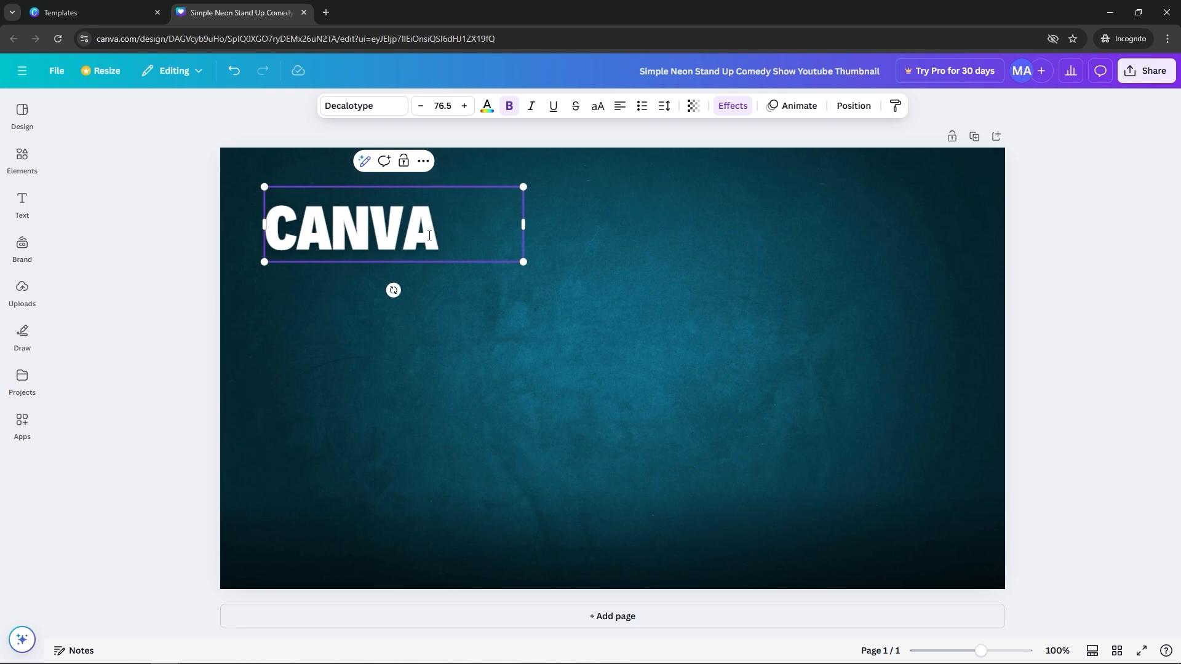
key(ctrl+z)
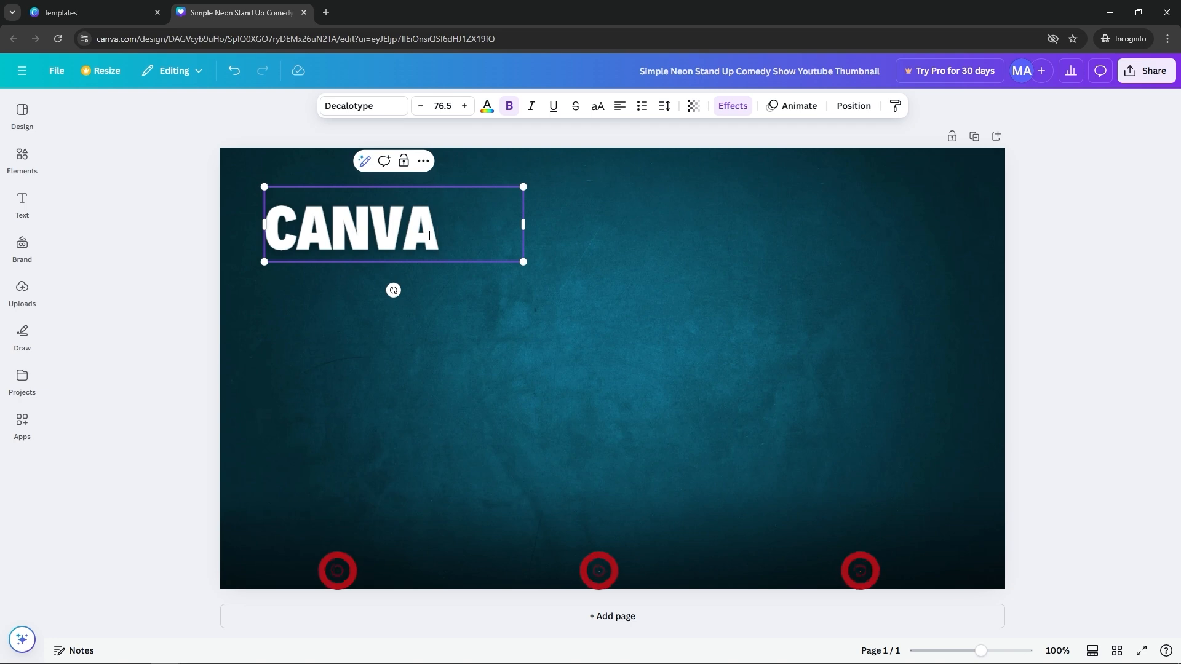
key(ctrl+a)
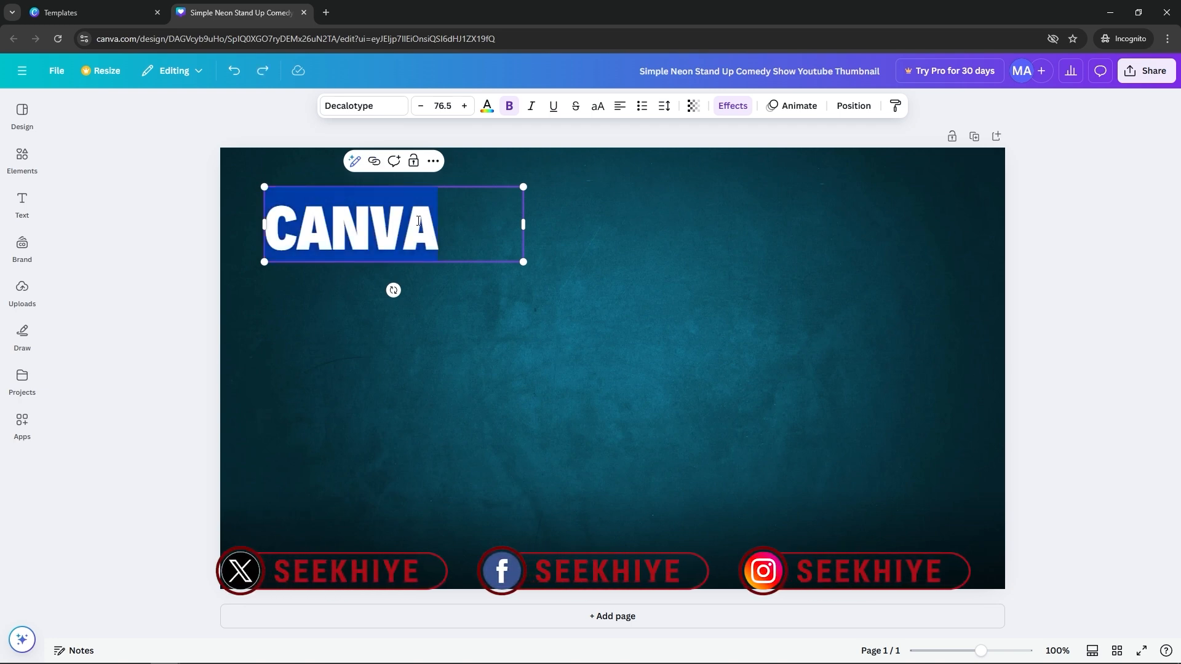
text(Complete Course Learn Easy)
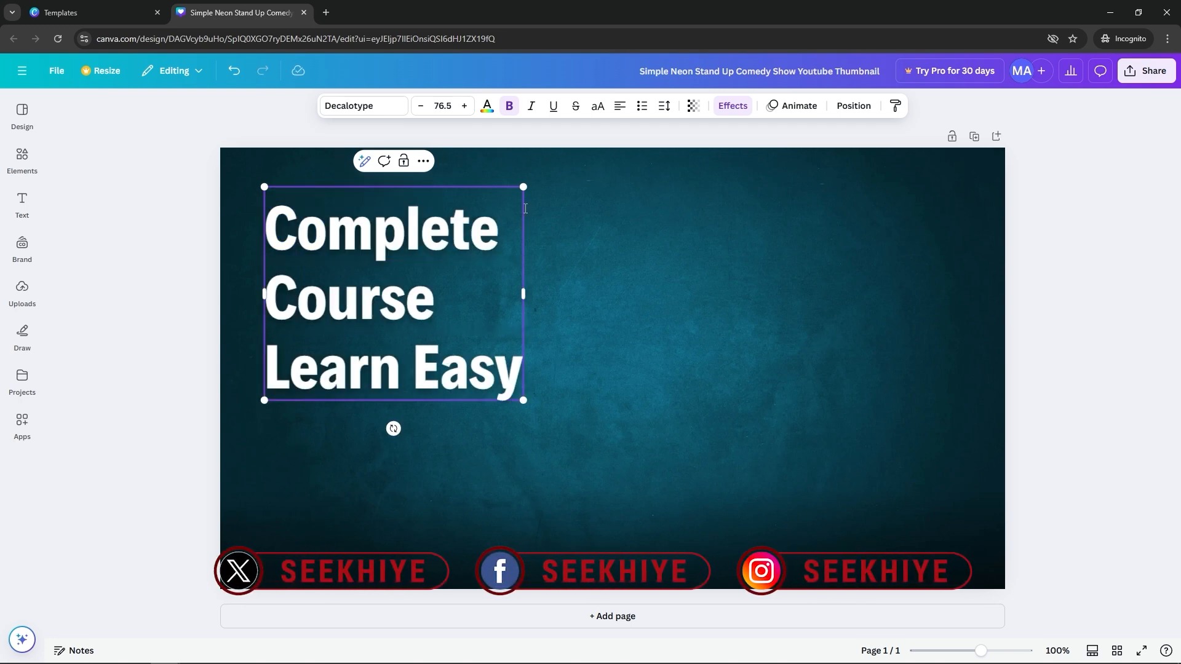
- Set the whole "Complete Course Learn Easy" heading in uppercase
click(441, 234)
click(435, 234)
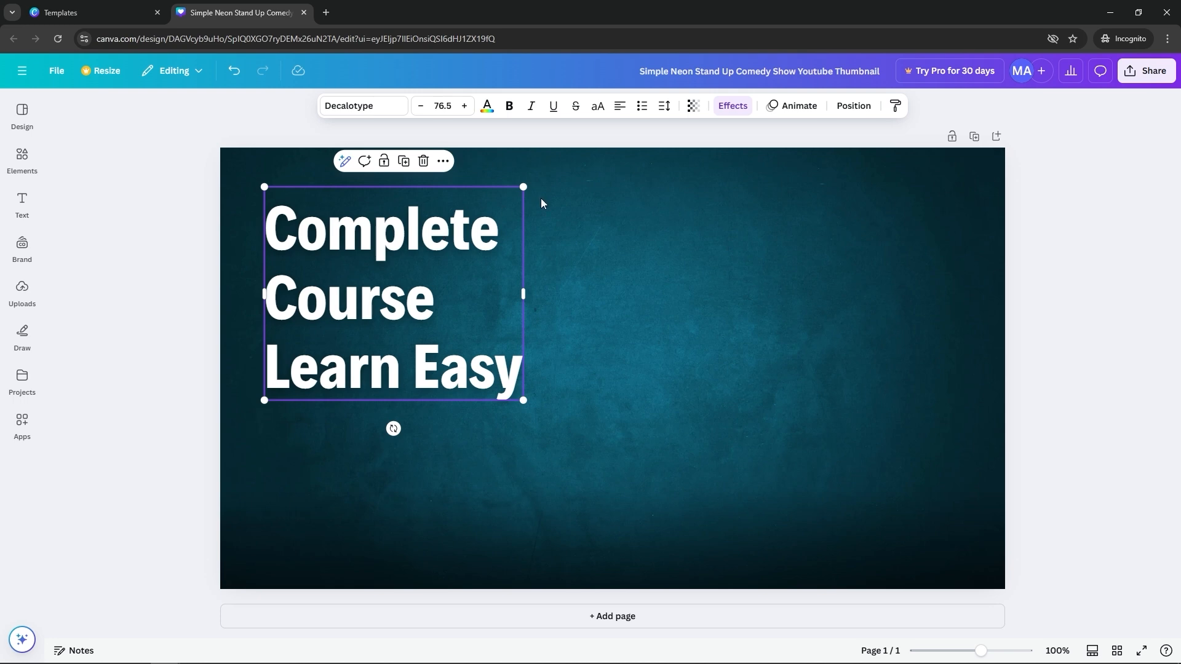
click(597, 107)
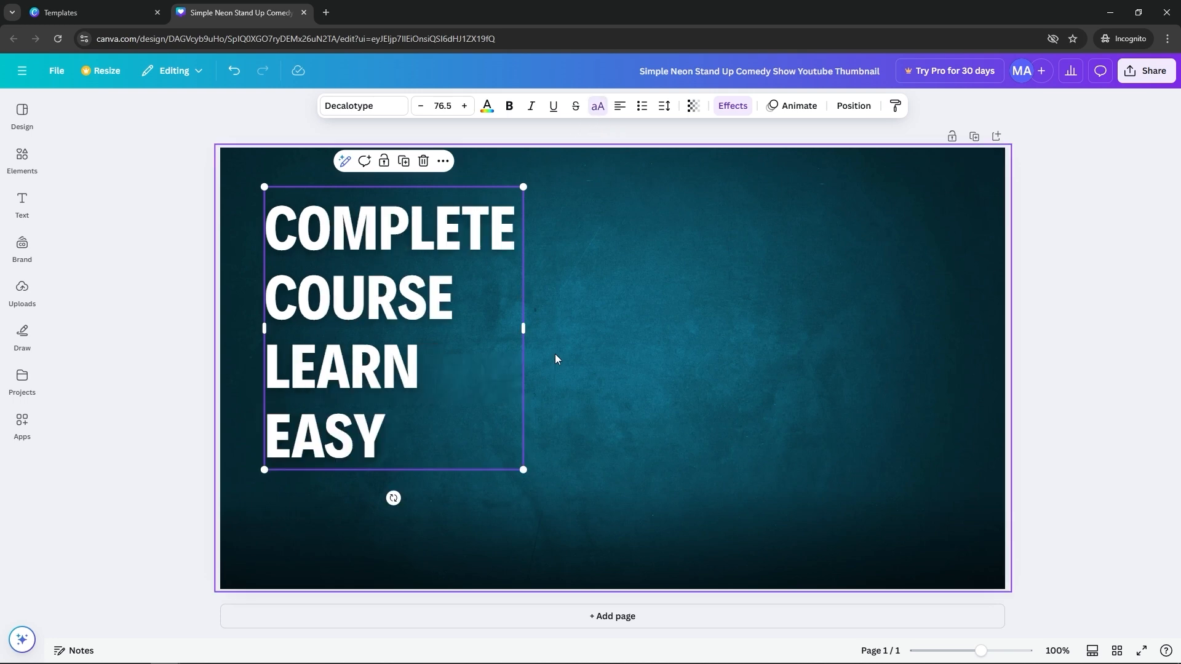
- Resize the heading over three lines to font size 89.5 and move it lower on the page
drag(525, 330, 621, 330)
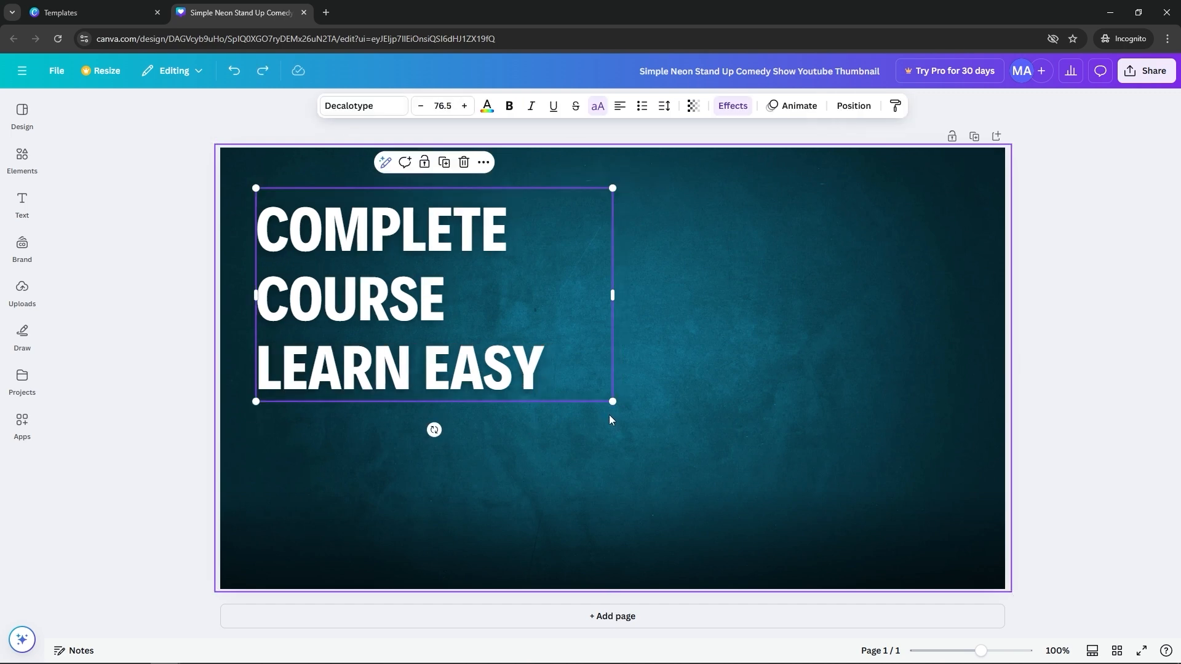
drag(621, 400, 674, 439)
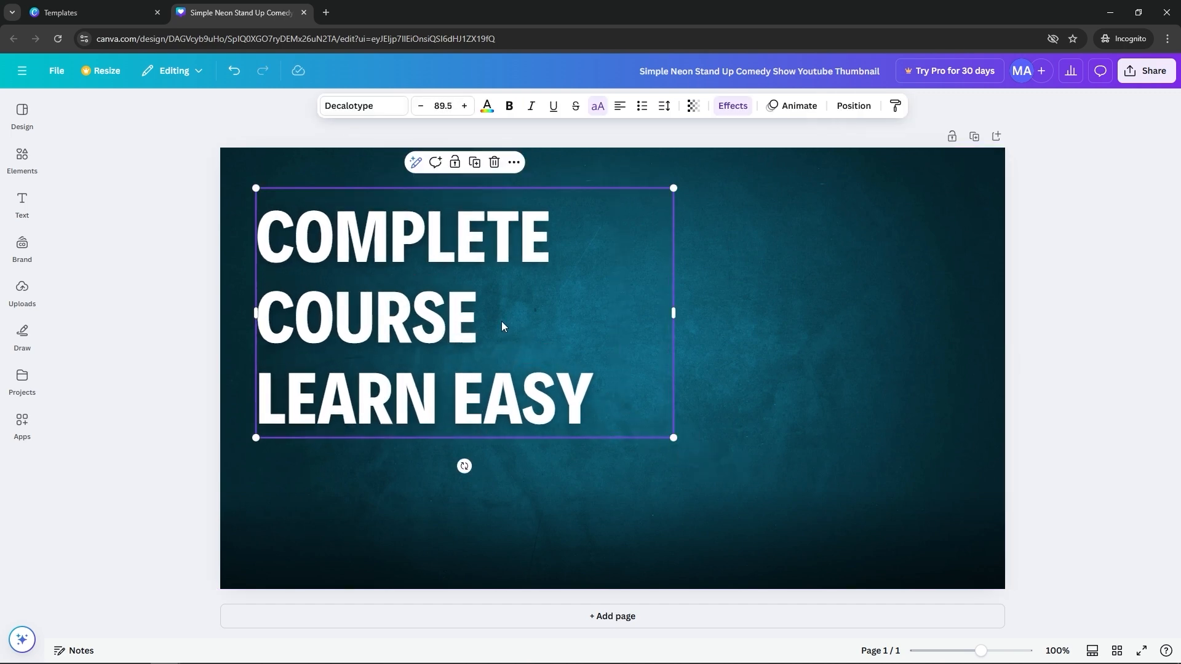
drag(456, 317, 459, 373)
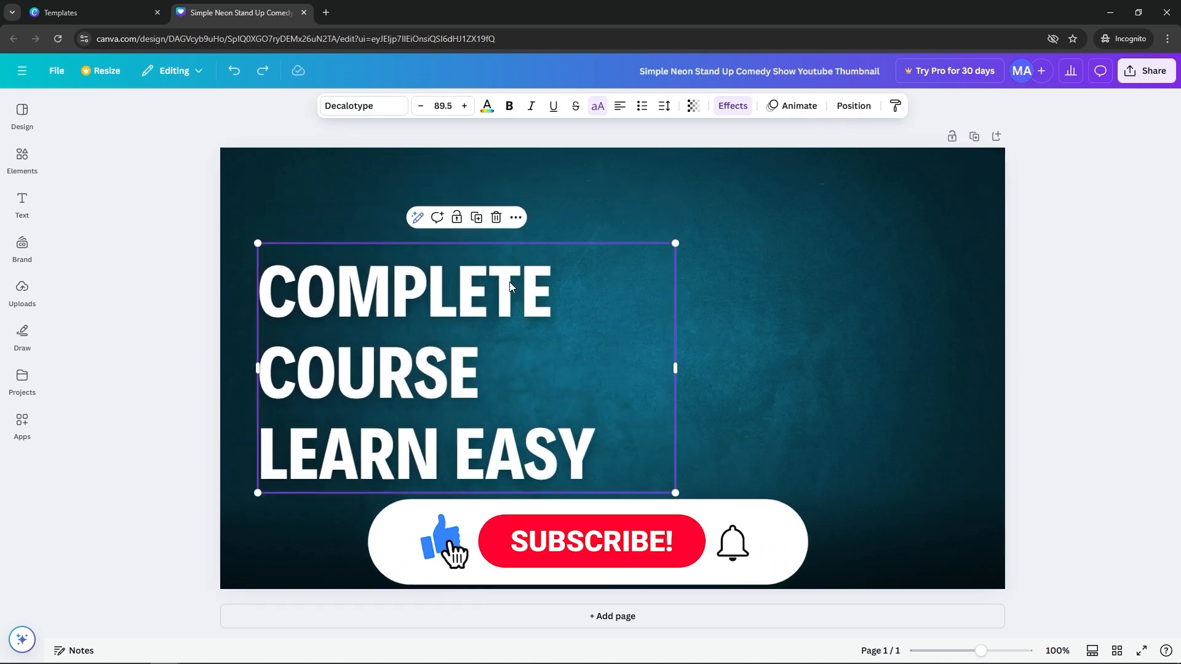
drag(473, 310, 474, 301)
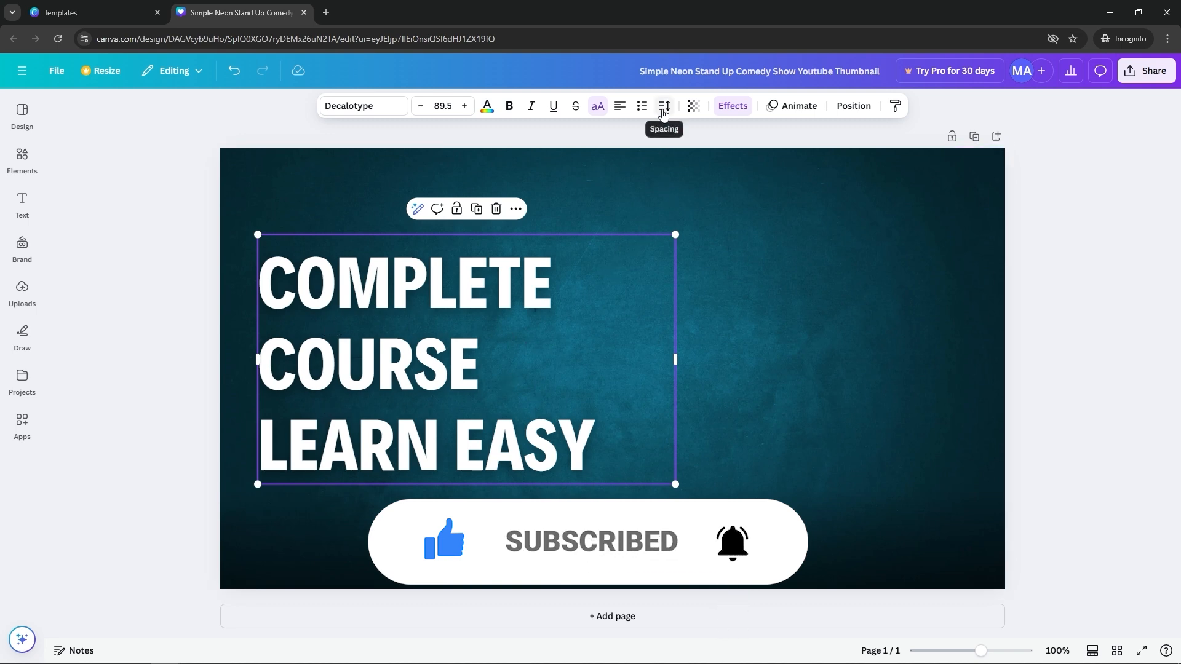
- Set the heading's line spacing to 0.89, then deselect the text
click(664, 107)
drag(629, 200, 620, 201)
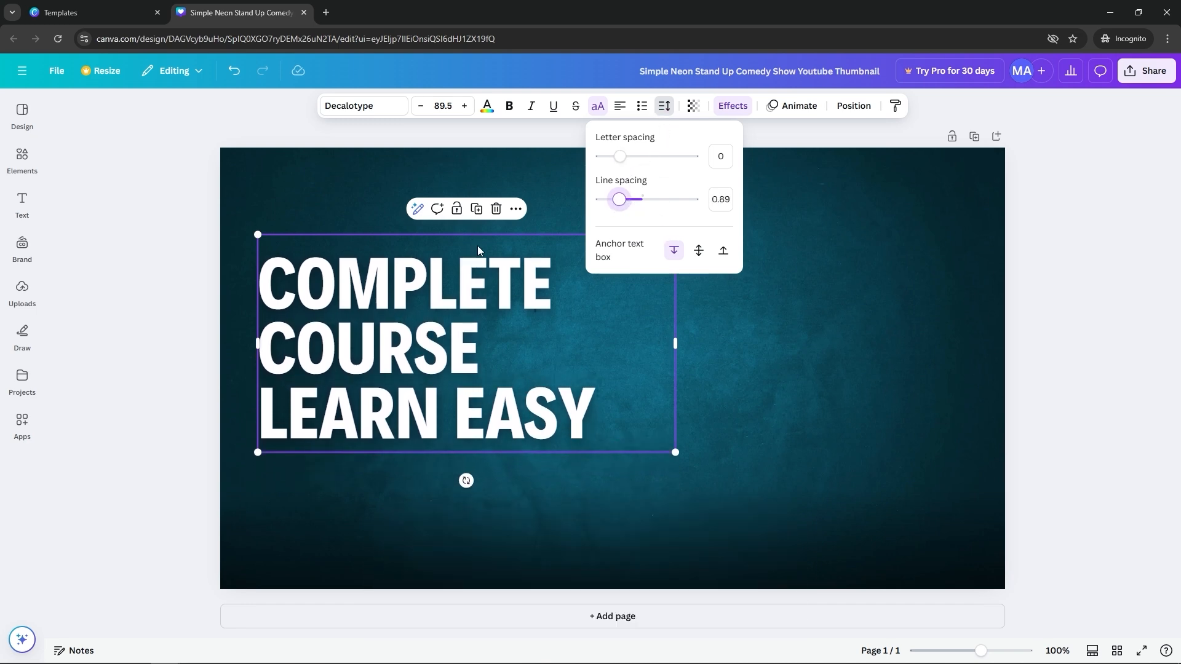
click(358, 206)
click(358, 205)
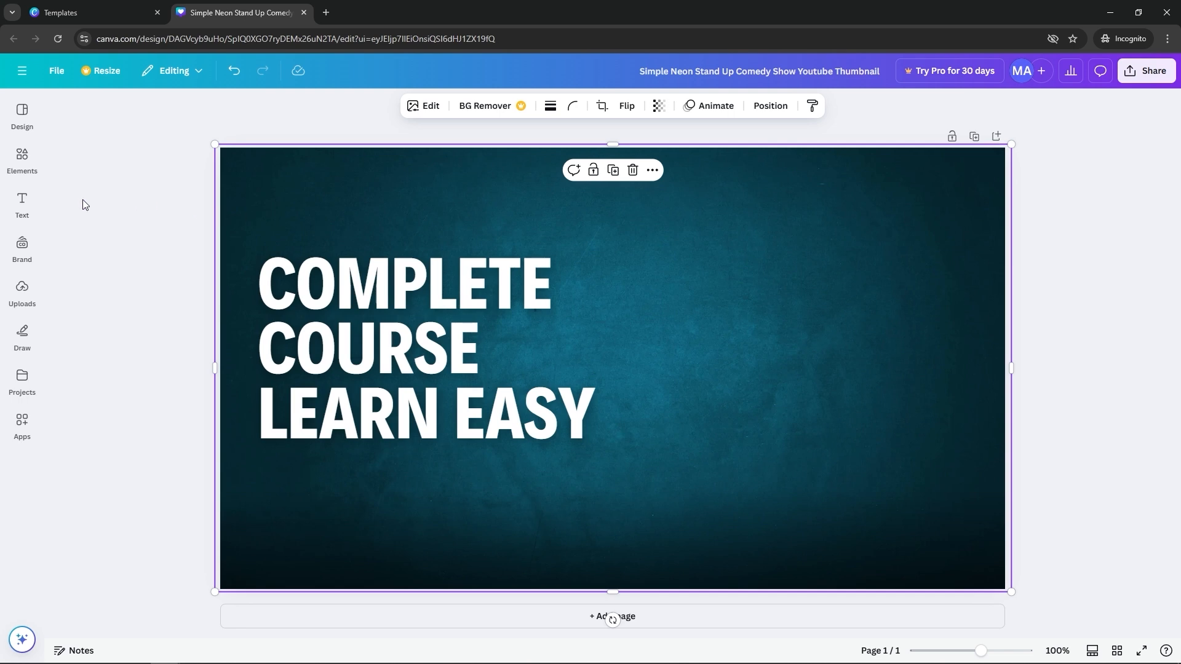
- Search the elements for "canva" graphics and add the blue-purple gradient Canva wordmark to the page
click(22, 158)
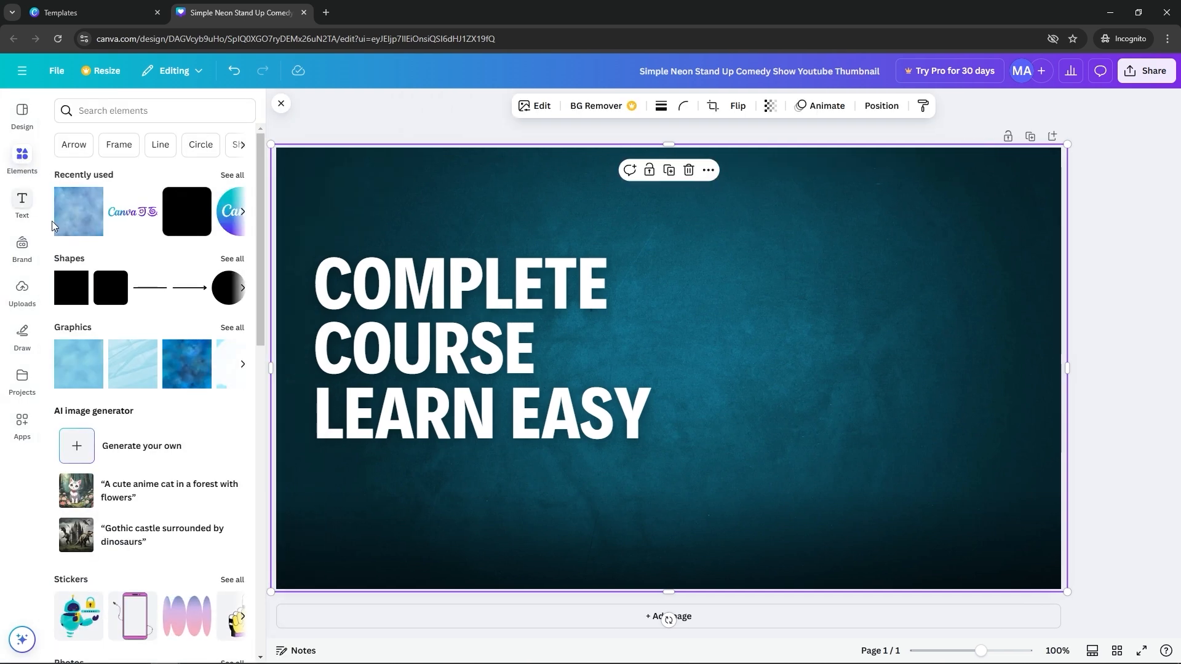
scroll(140, 294, down, 8)
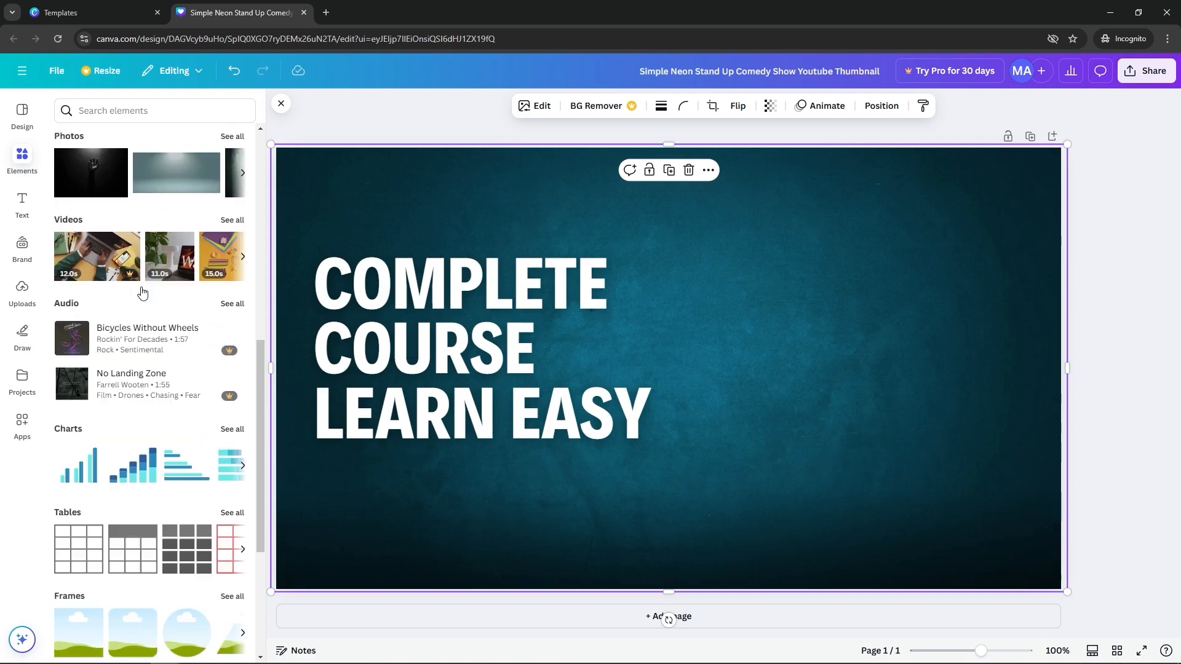
scroll(142, 293, down, 1)
scroll(150, 298, down, 3)
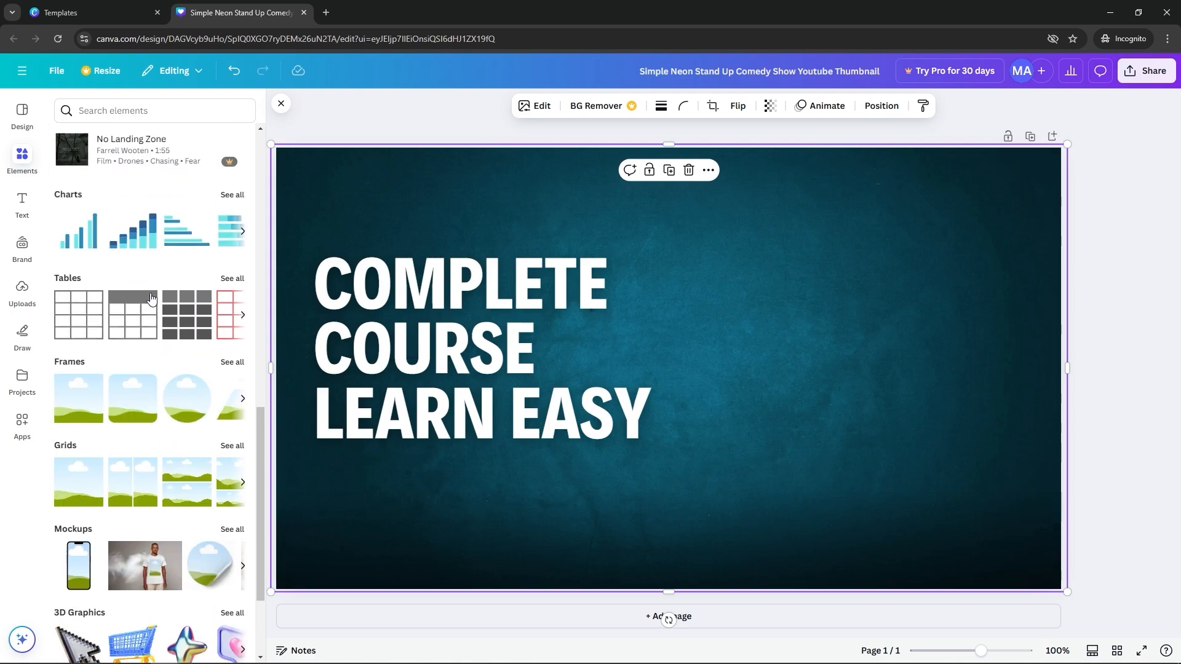
scroll(150, 294, up, 12)
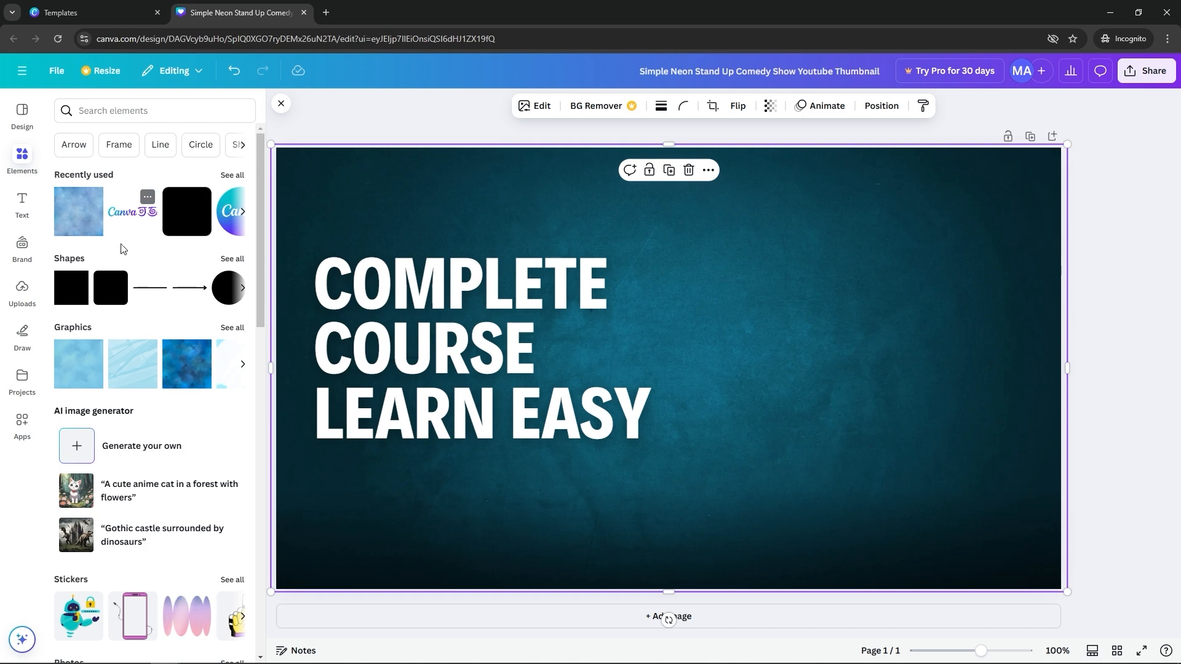
click(140, 114)
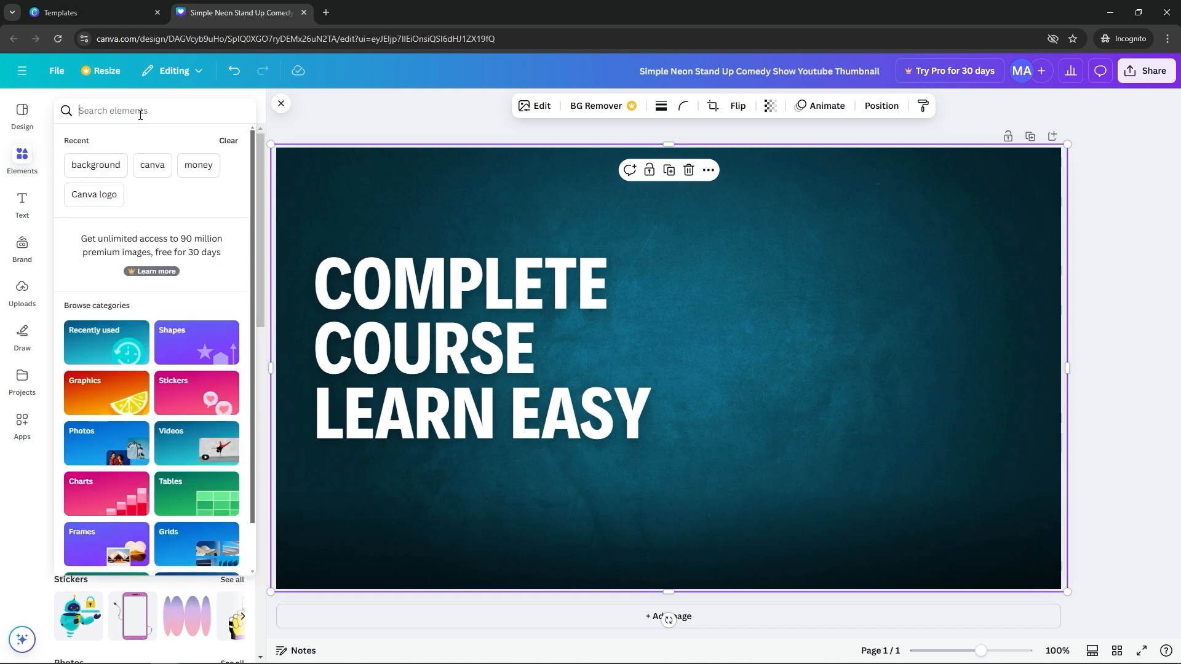
text(canva)
key(Return)
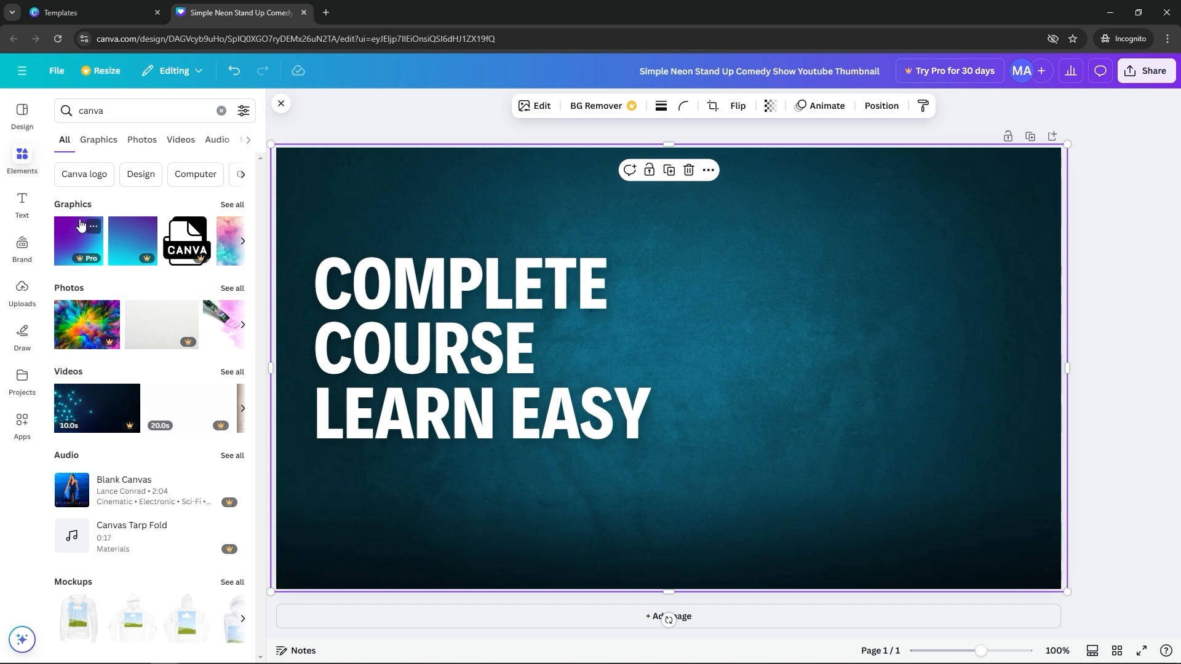
click(241, 205)
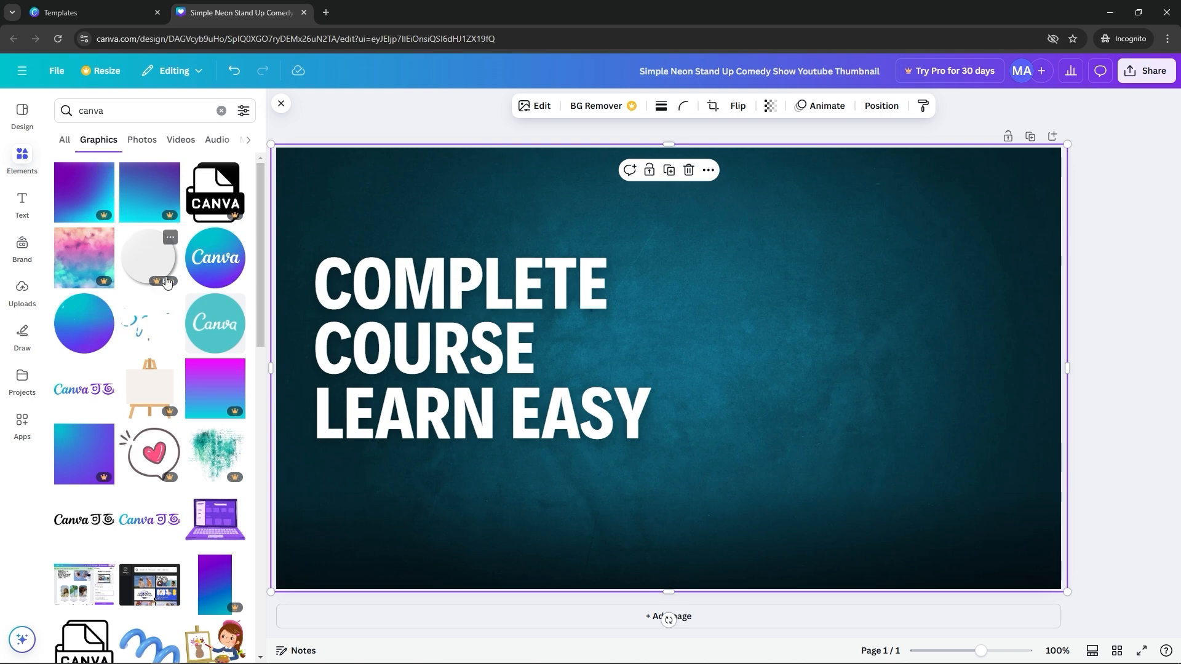
scroll(175, 347, down, 6)
scroll(176, 344, up, 6)
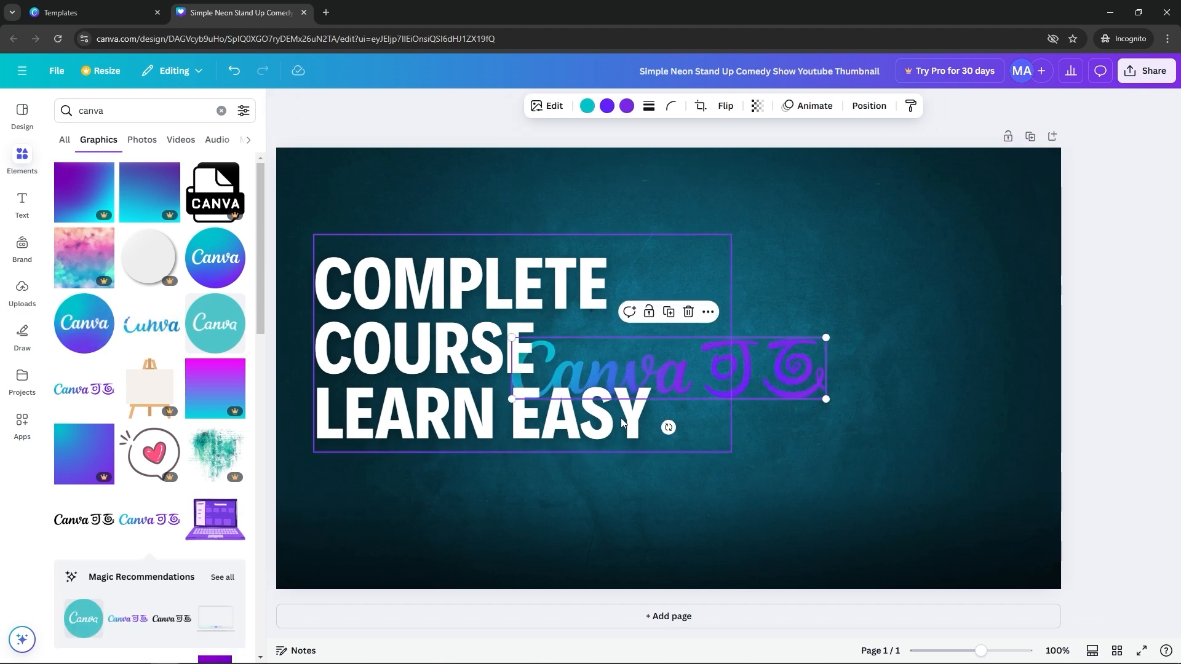
- Move the Canva wordmark above the heading and crop off the decorative symbols so only the word "Canva" remains
drag(674, 387, 483, 223)
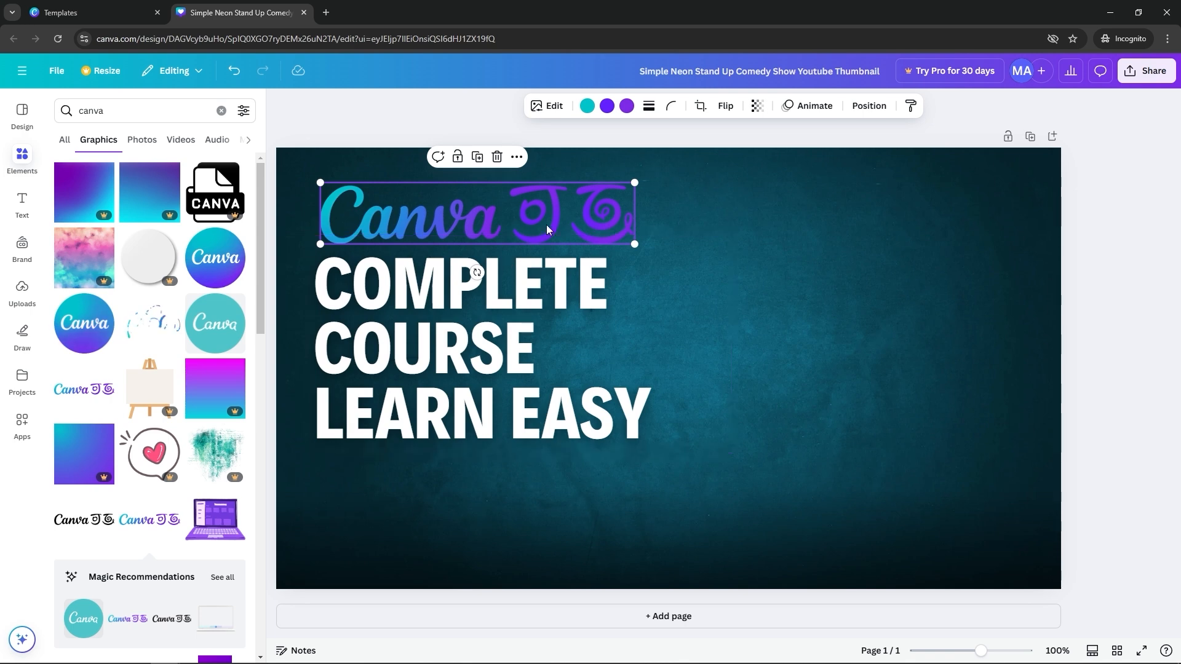
drag(555, 216, 556, 210)
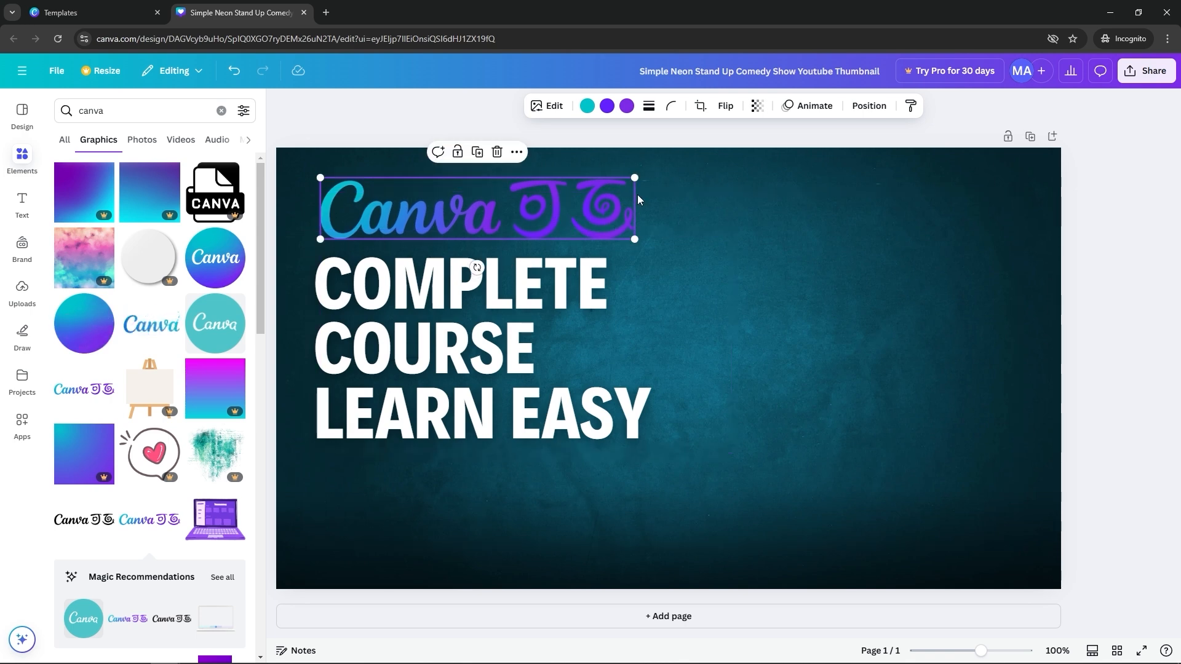
click(698, 107)
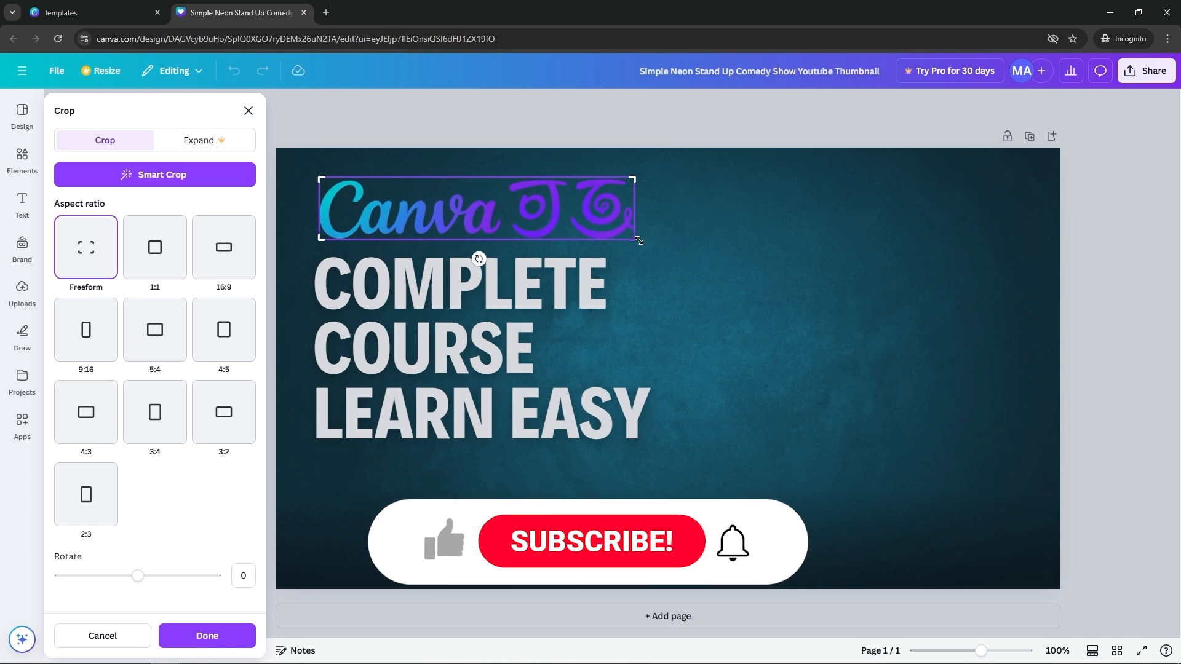
drag(633, 239, 505, 242)
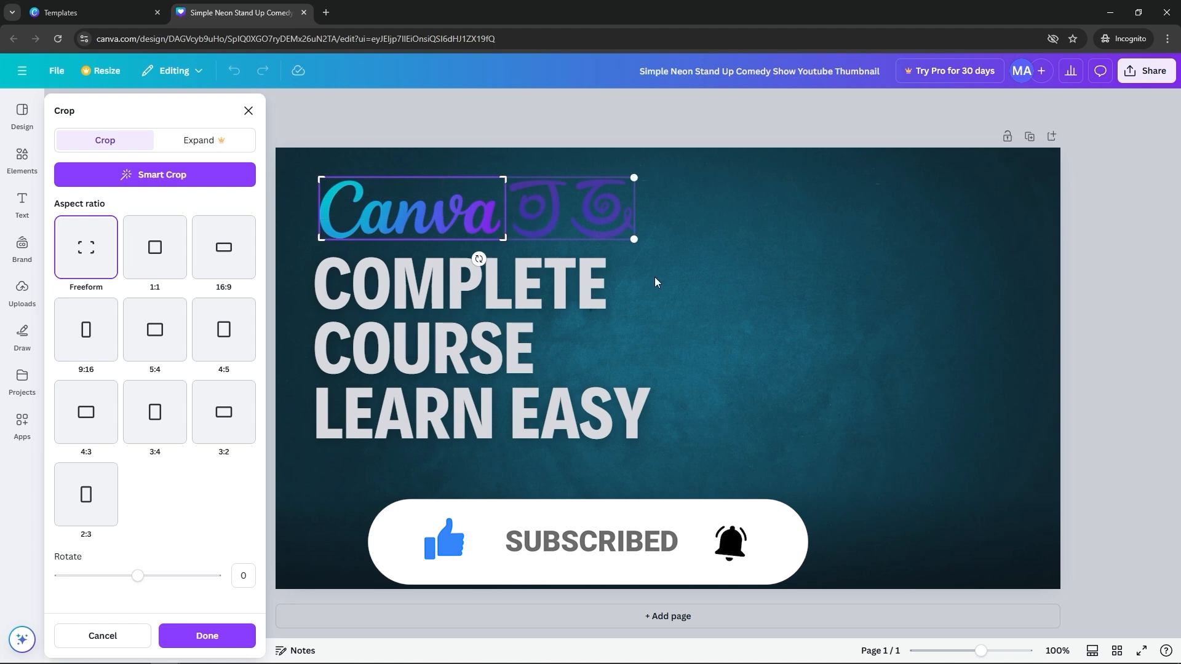
click(657, 283)
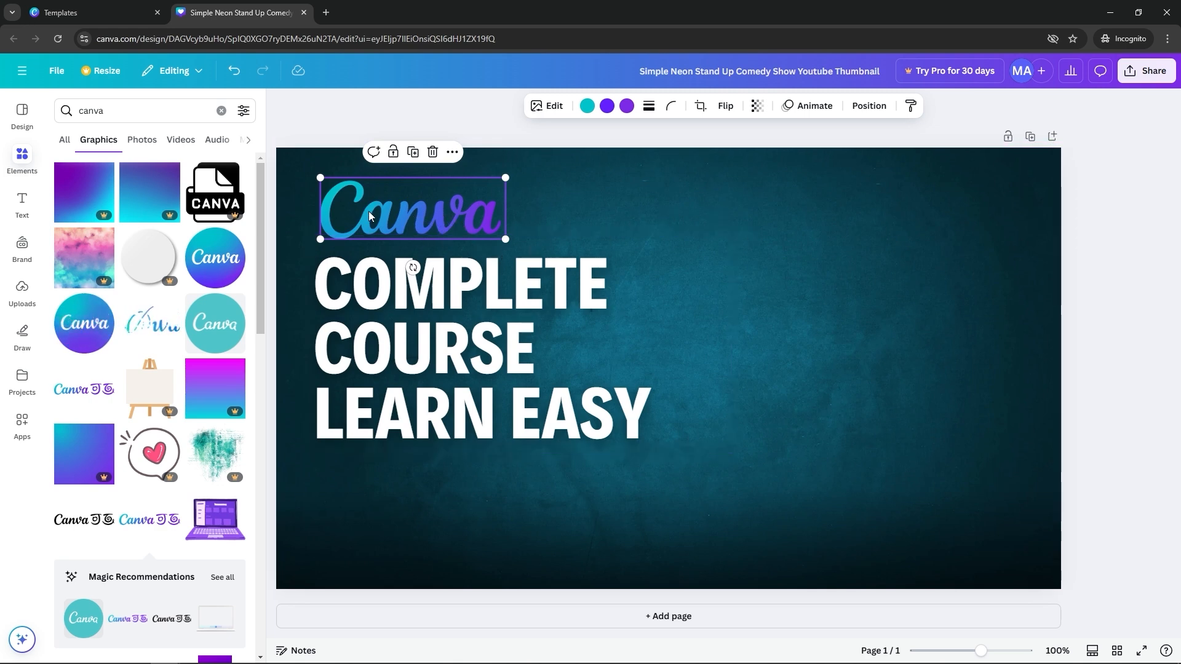
- Search the graphics for "shape" and add the solid tan bar with fully rounded ends to the page
click(139, 110)
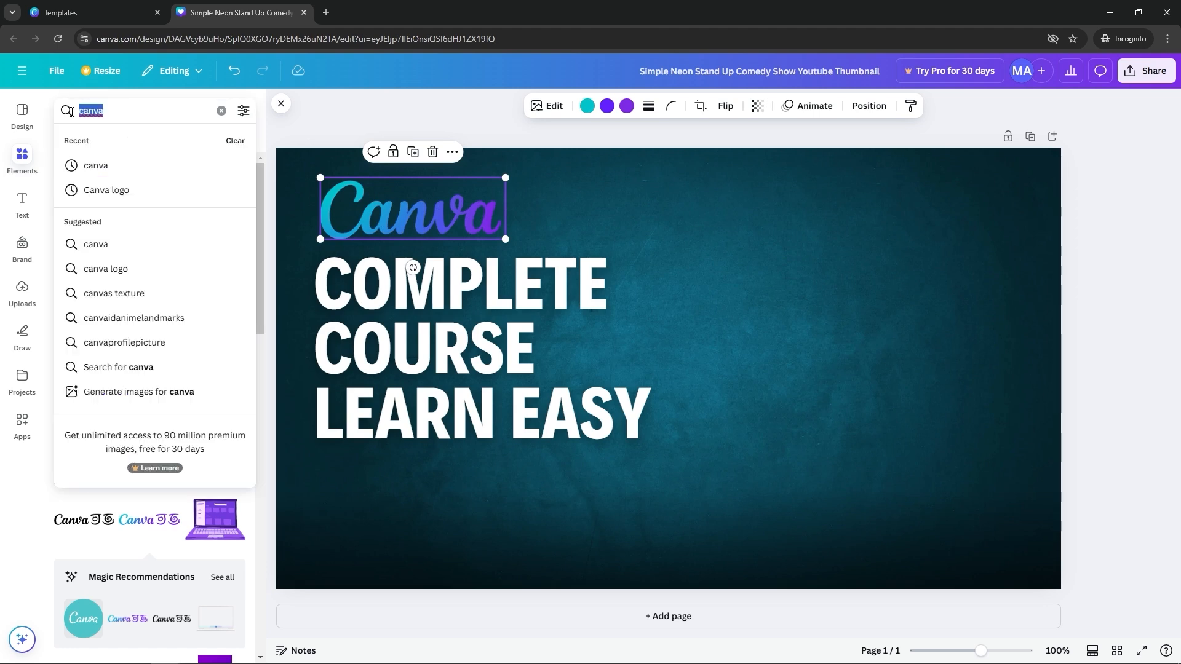
key(BackSpace)
text(shape)
key(Return)
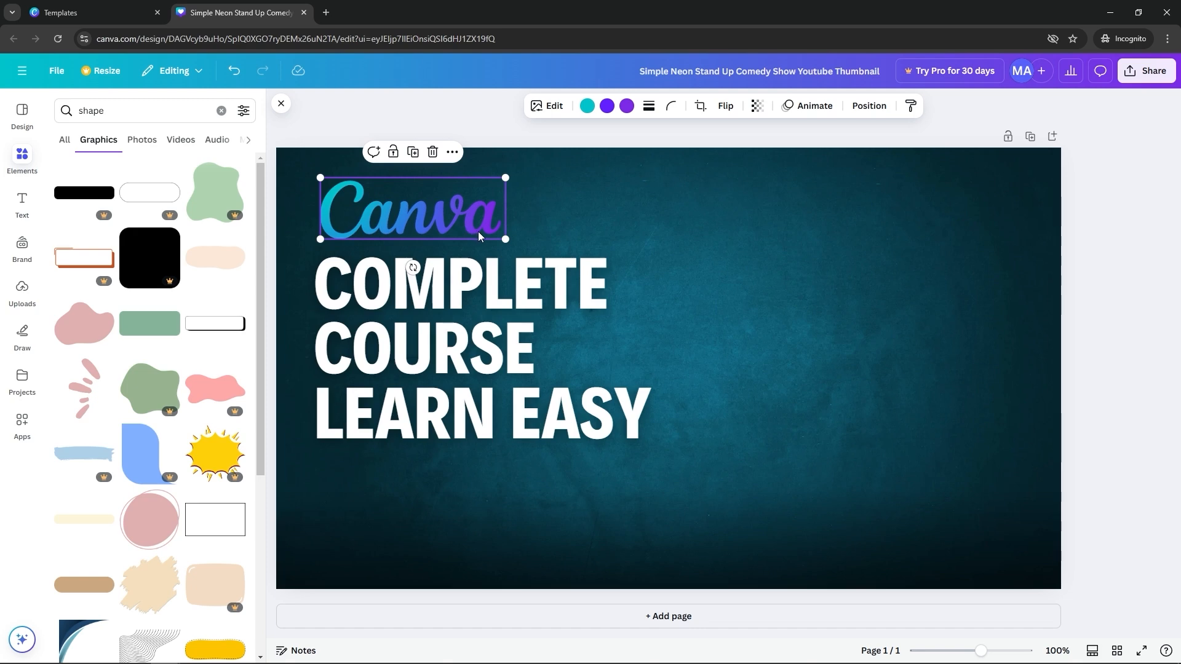
scroll(118, 342, down, 2)
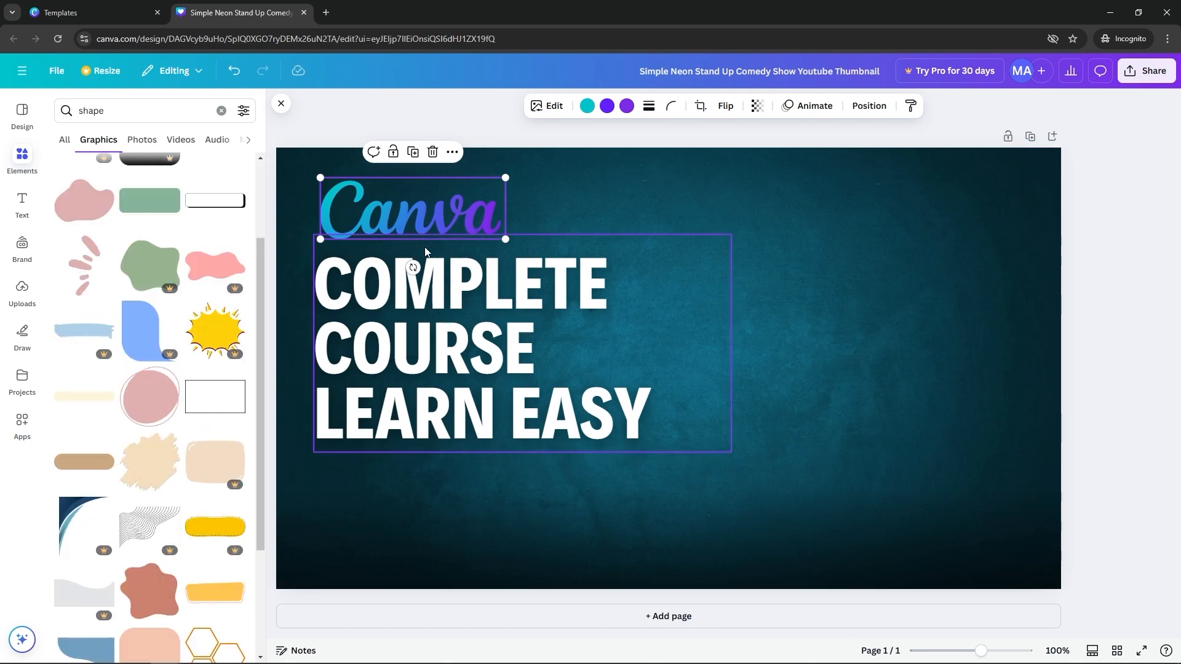
scroll(92, 574, up, 2)
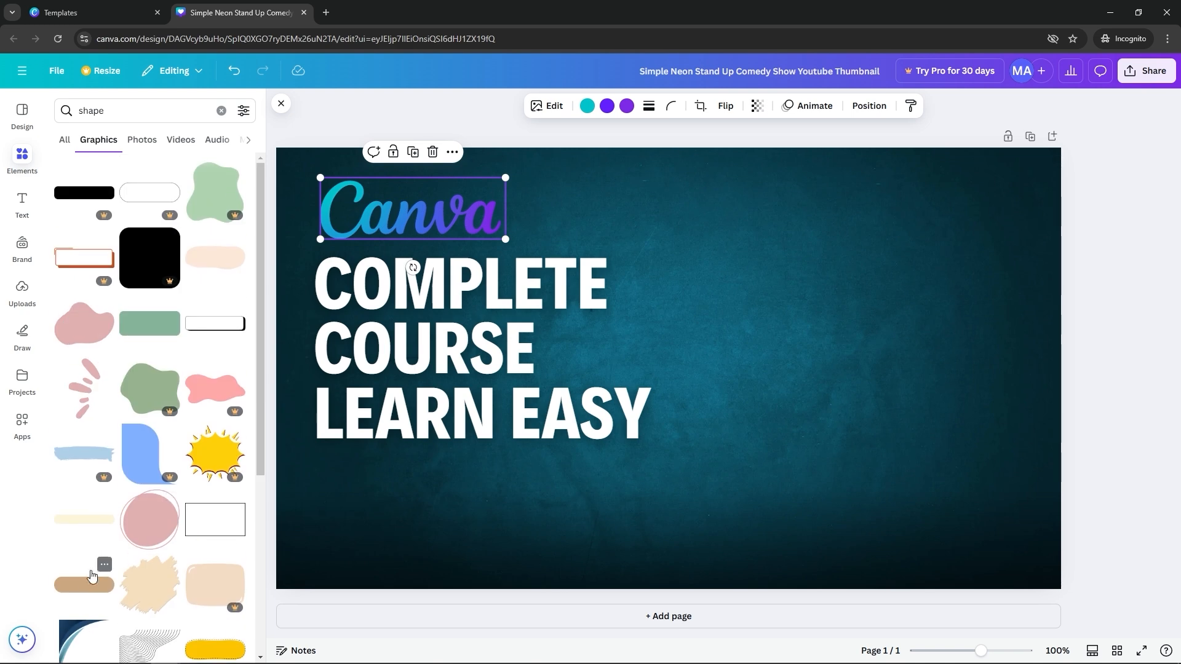
click(109, 583)
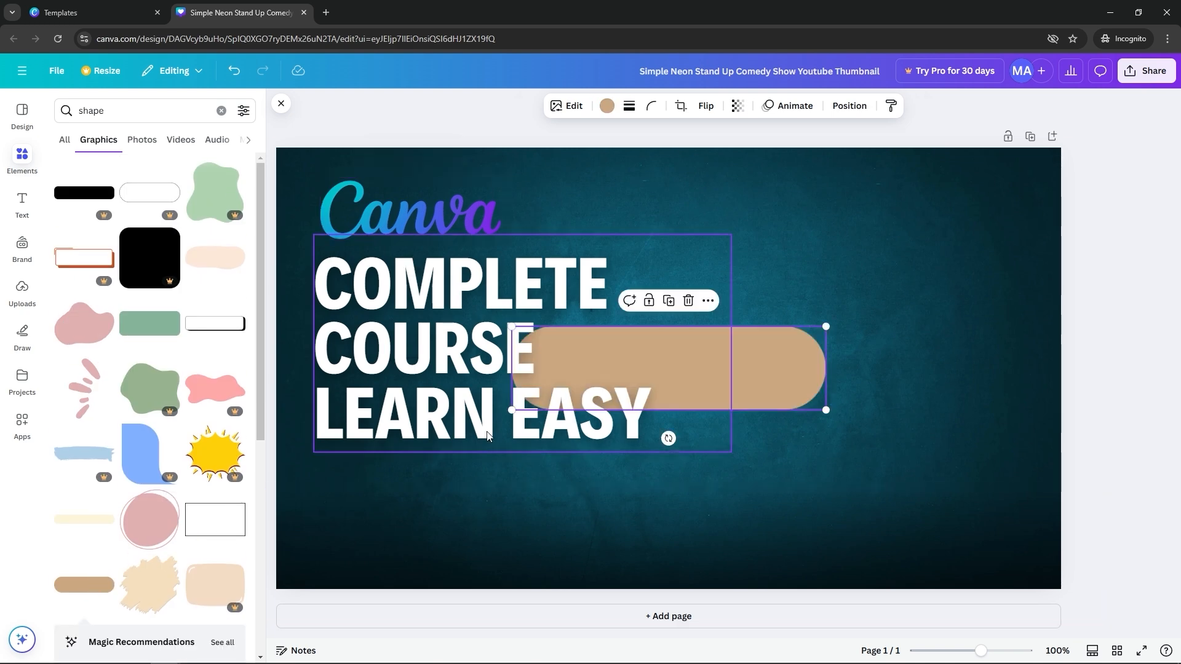
- Place the tan rounded bar over the Canva wordmark, send it backward one layer, and shrink it slightly to fit the logo
key(ctrl+z)
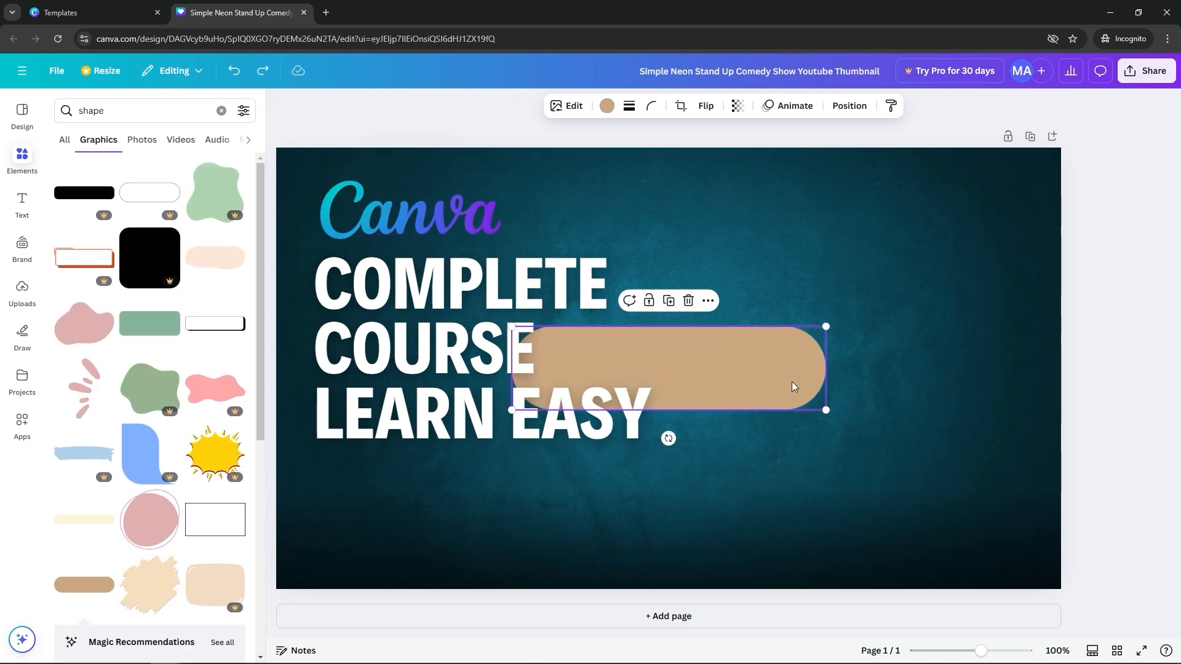
drag(795, 386, 603, 251)
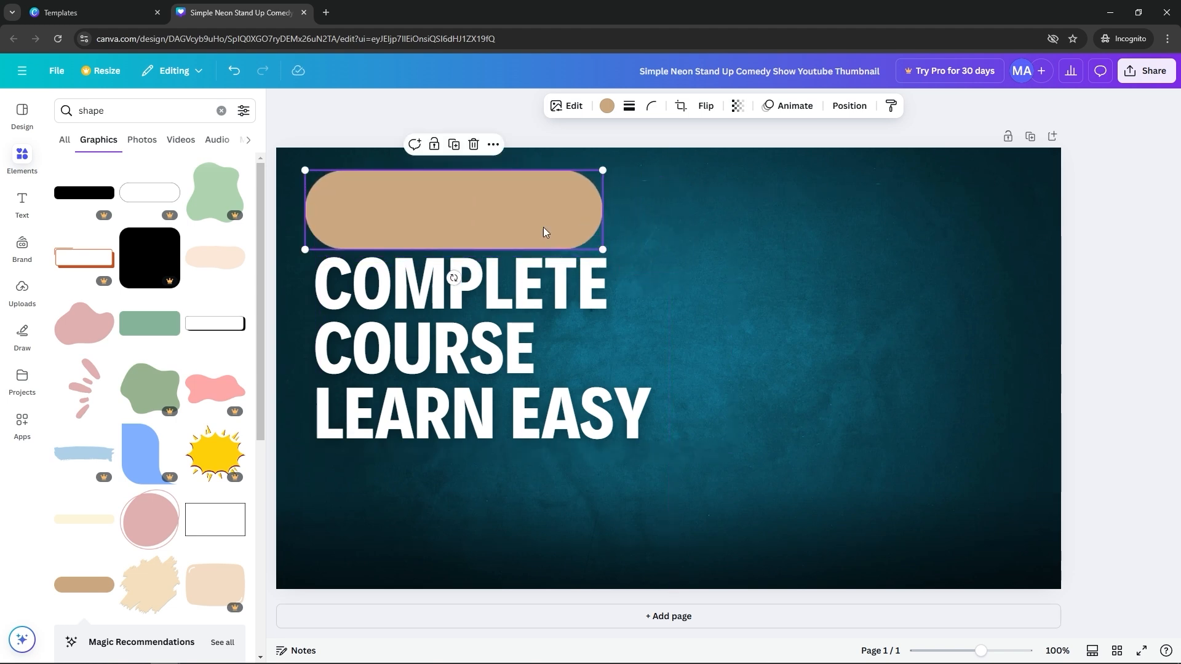
right_click(500, 208)
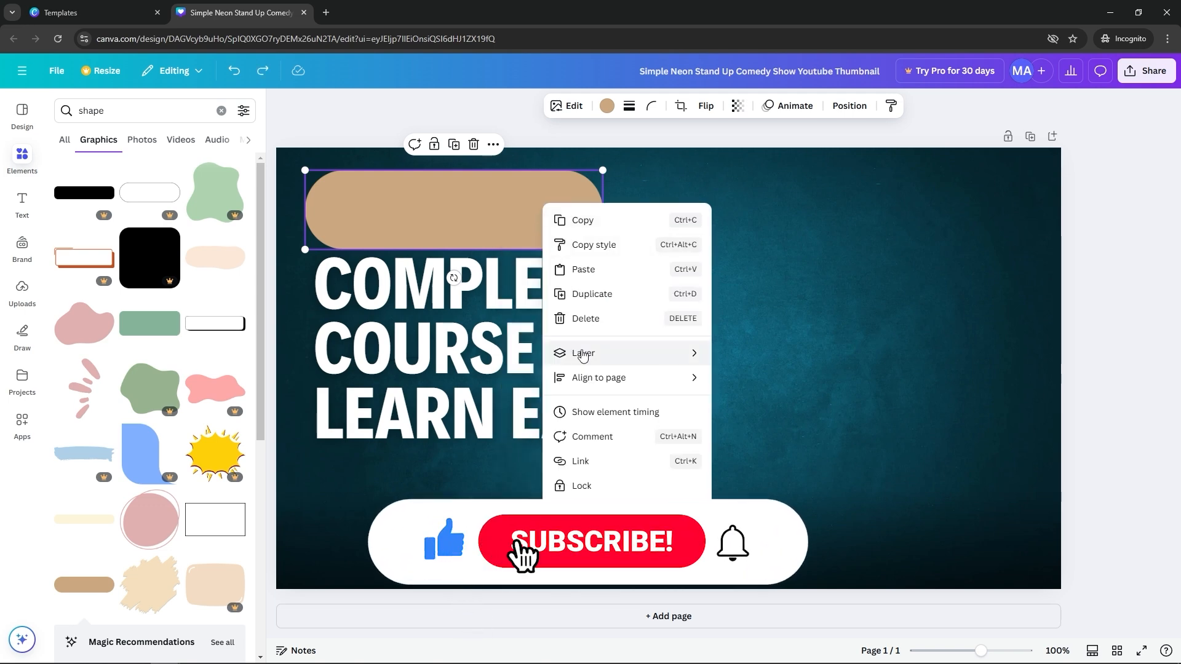
mouse_move(689, 353)
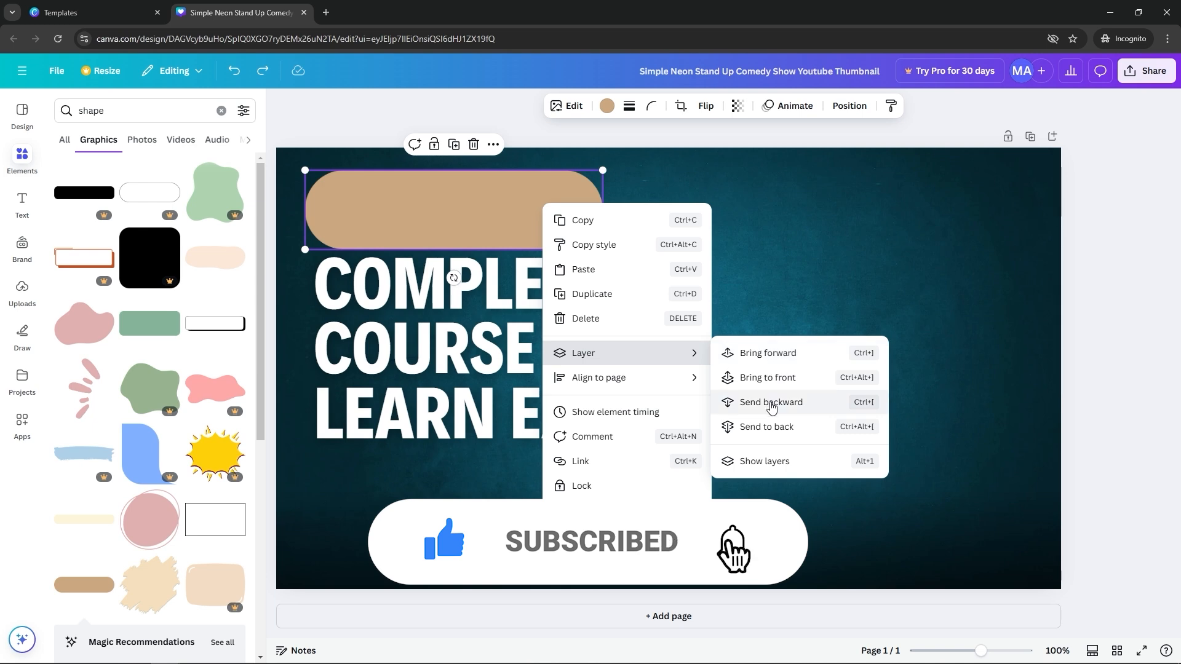
click(776, 401)
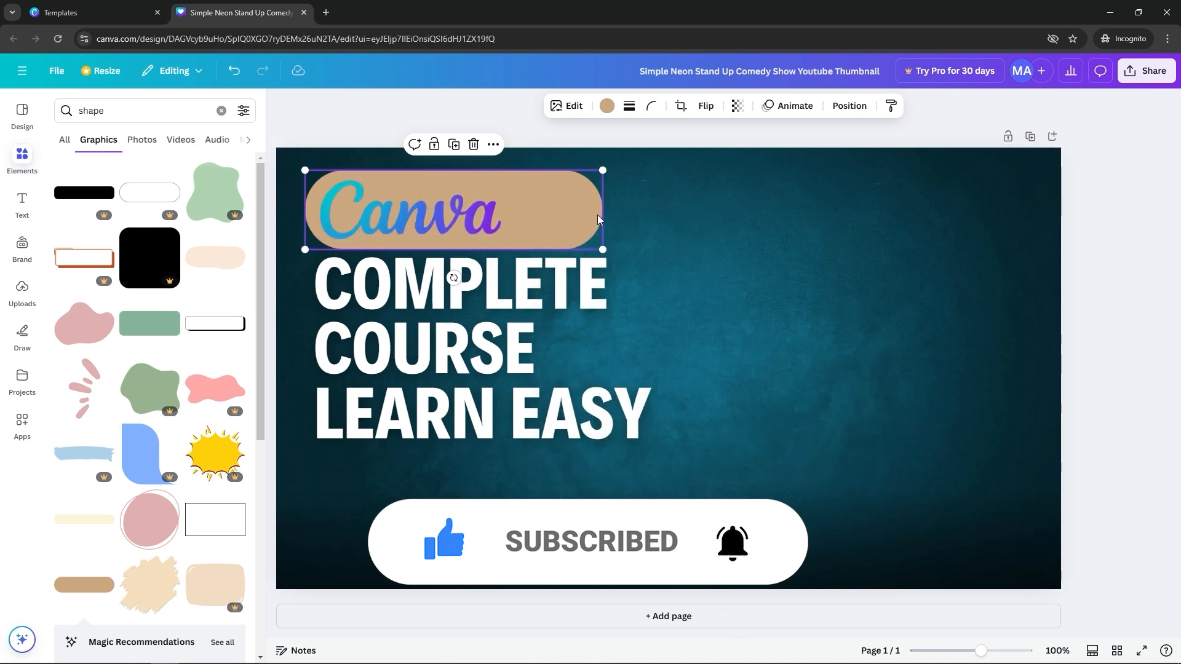
drag(602, 167, 574, 178)
key(ctrl+z)
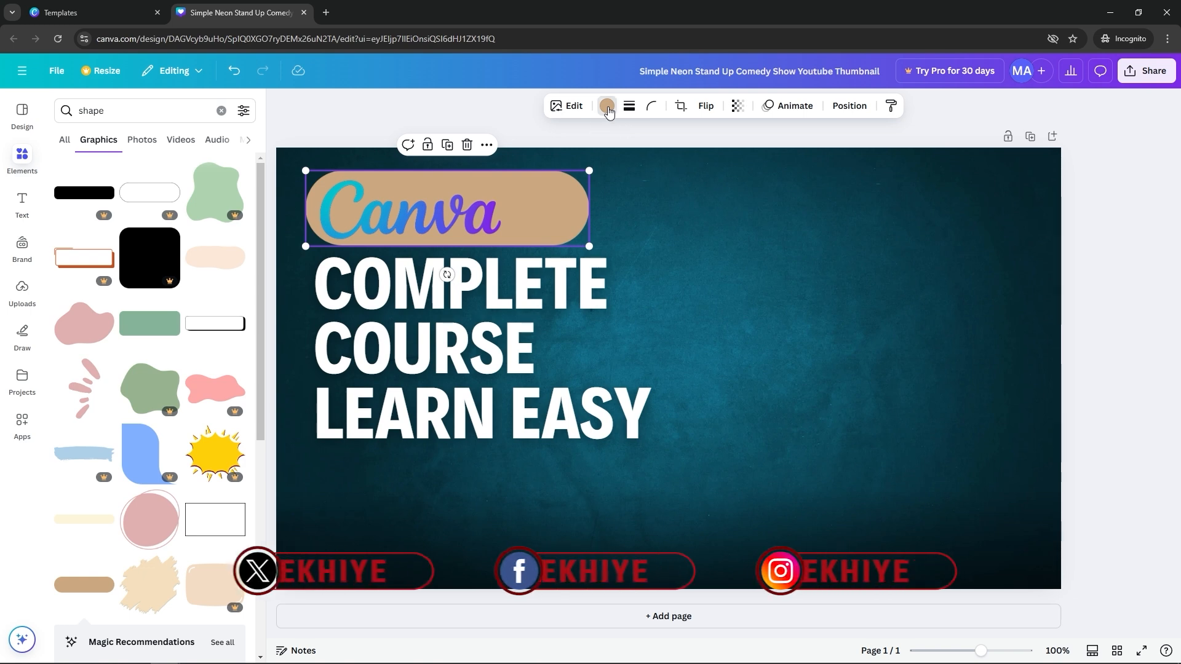
- Recolour the rounded bar white and centre the Canva wordmark on it, then deselect
click(607, 107)
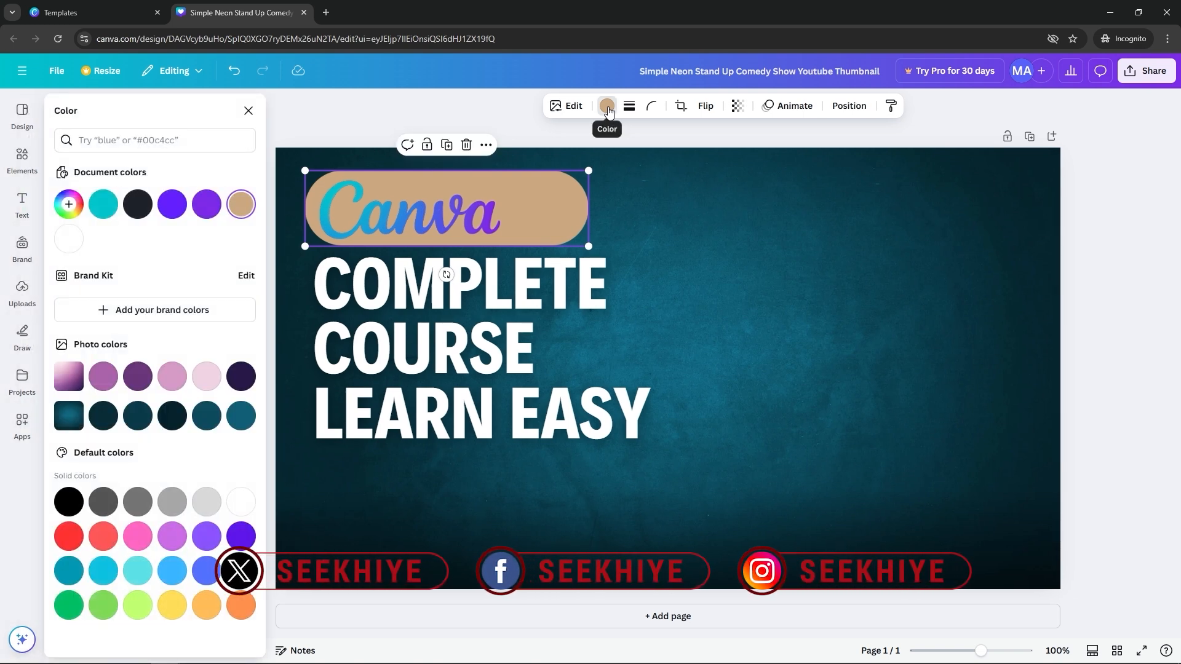
click(241, 501)
click(383, 215)
drag(383, 215, 412, 213)
key(Escape)
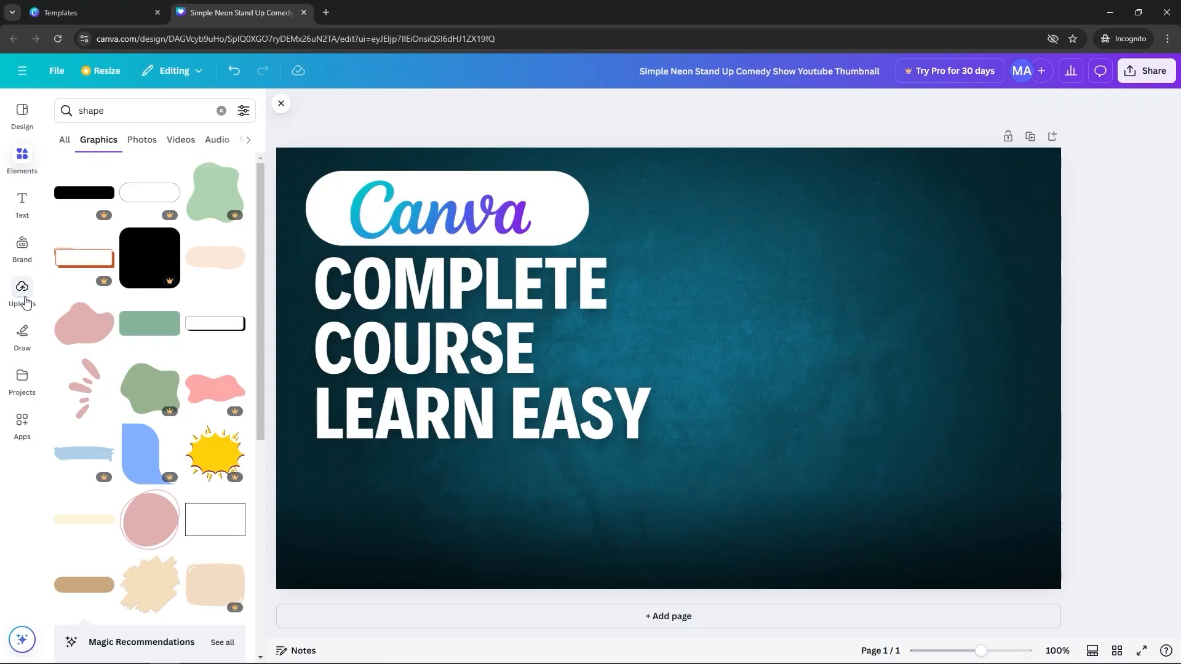
- Upload the image file "Picture" from the Desktop folder and add it to the page
click(24, 295)
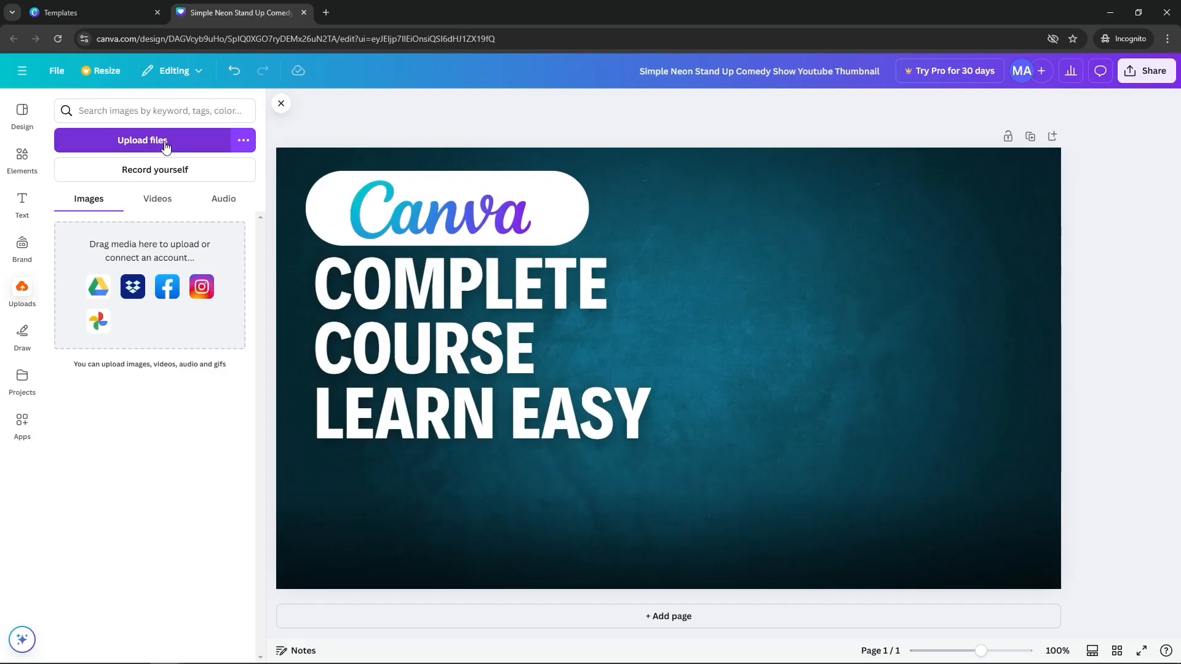
click(164, 145)
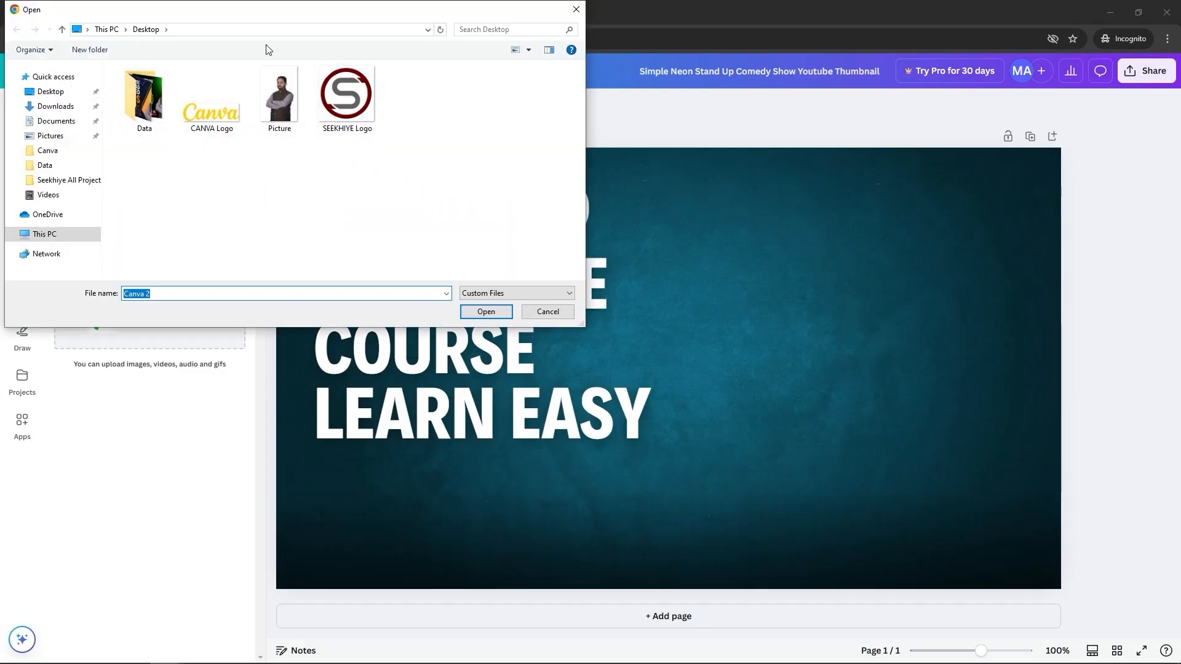
drag(251, 22, 621, 195)
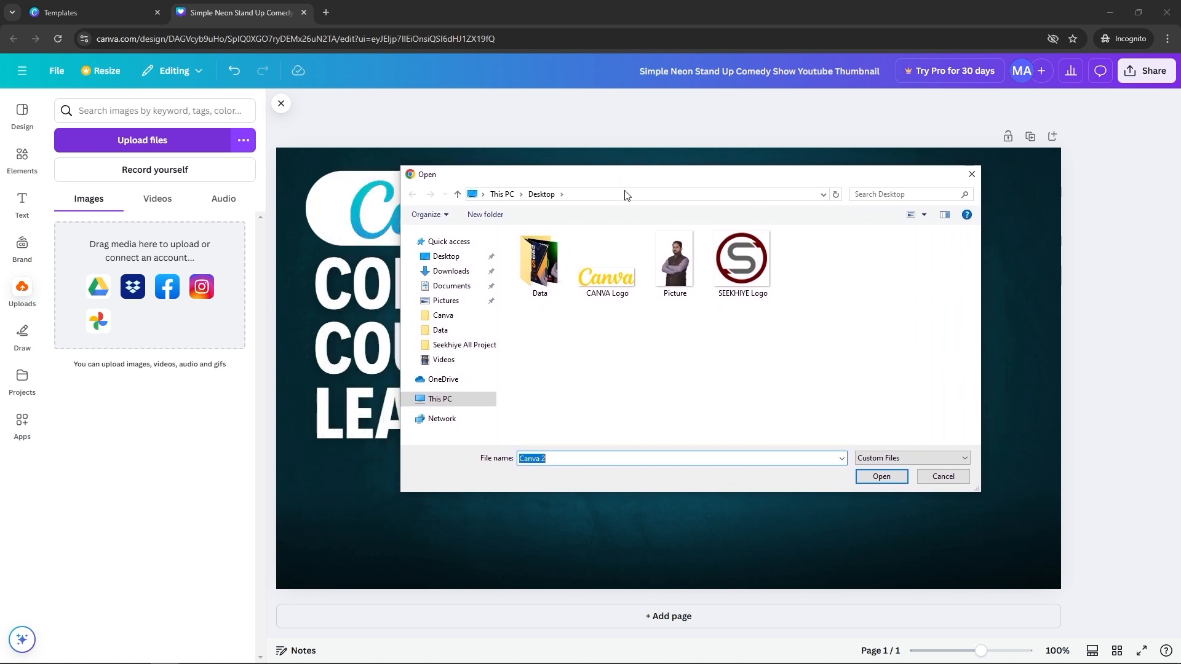
click(676, 264)
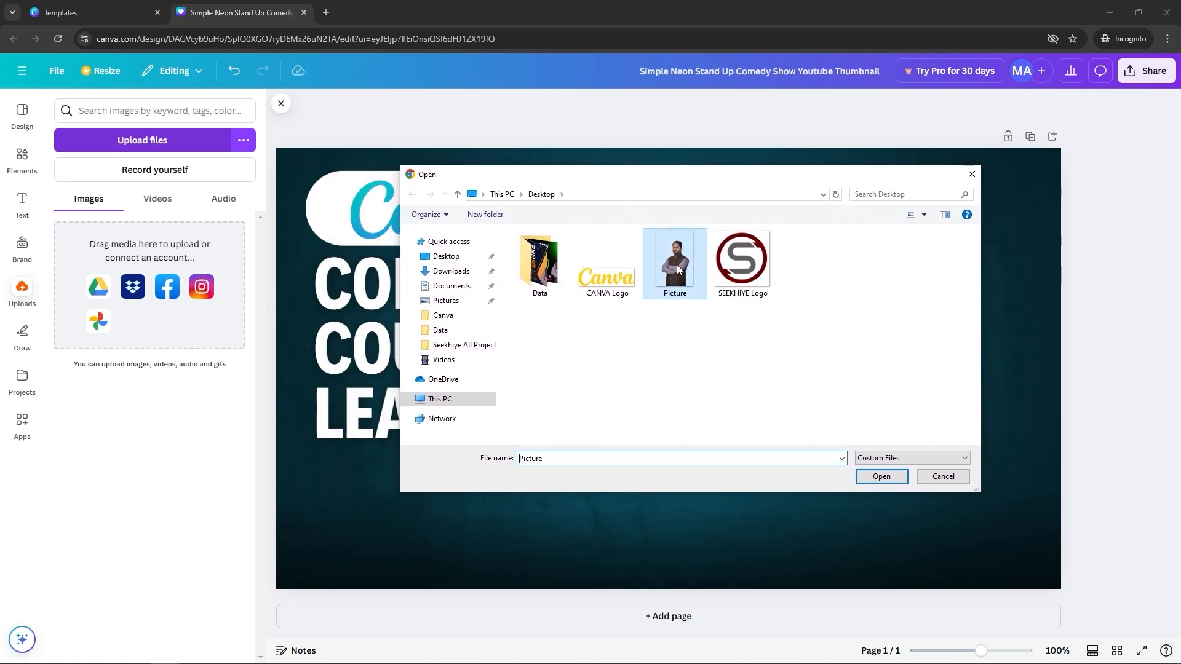
click(881, 477)
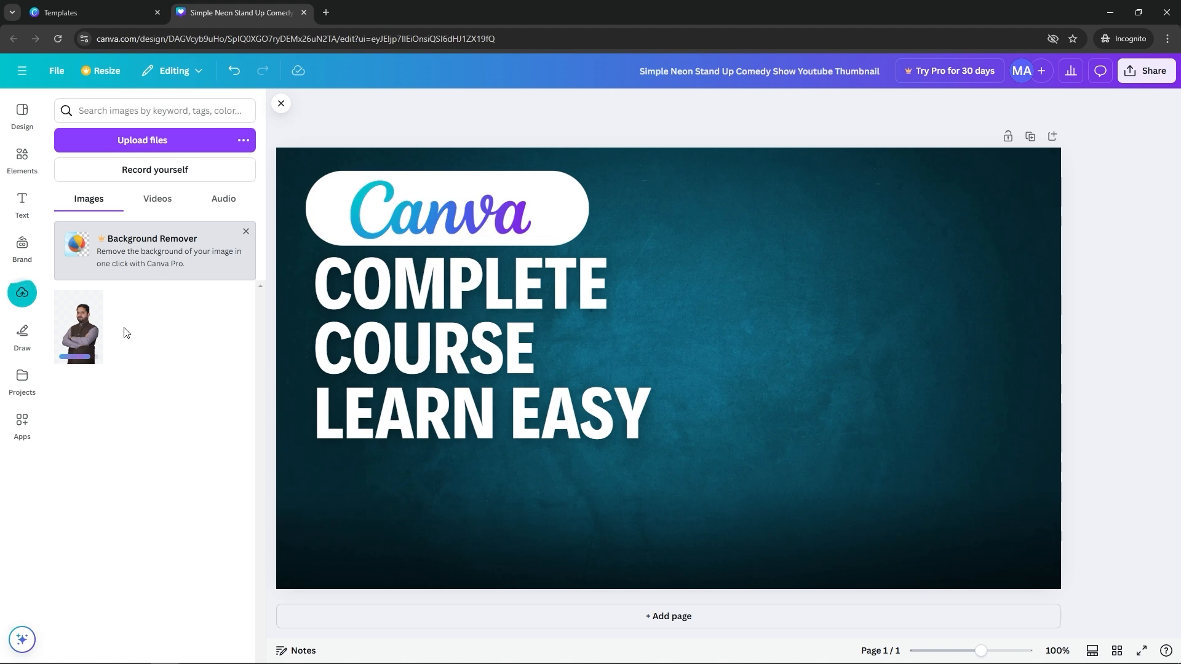
click(72, 344)
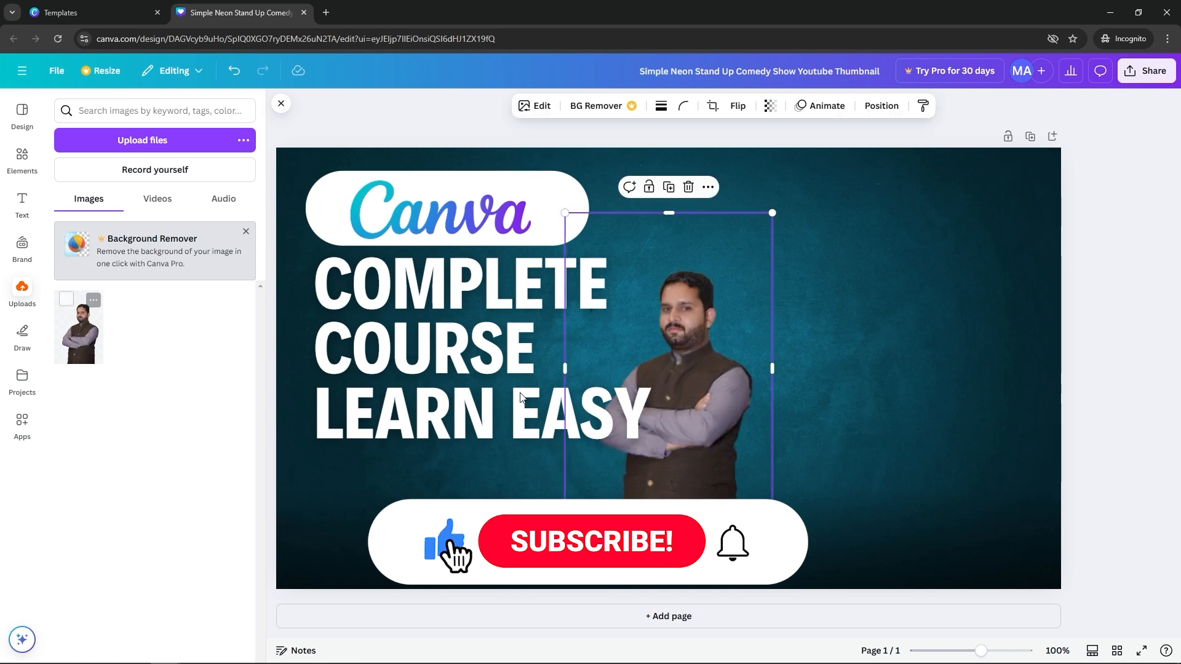
- Enlarge the man's cutout photo to nearly the full page height and position it on the page's right side
drag(700, 474, 817, 564)
drag(888, 296, 1070, 123)
drag(895, 341, 927, 346)
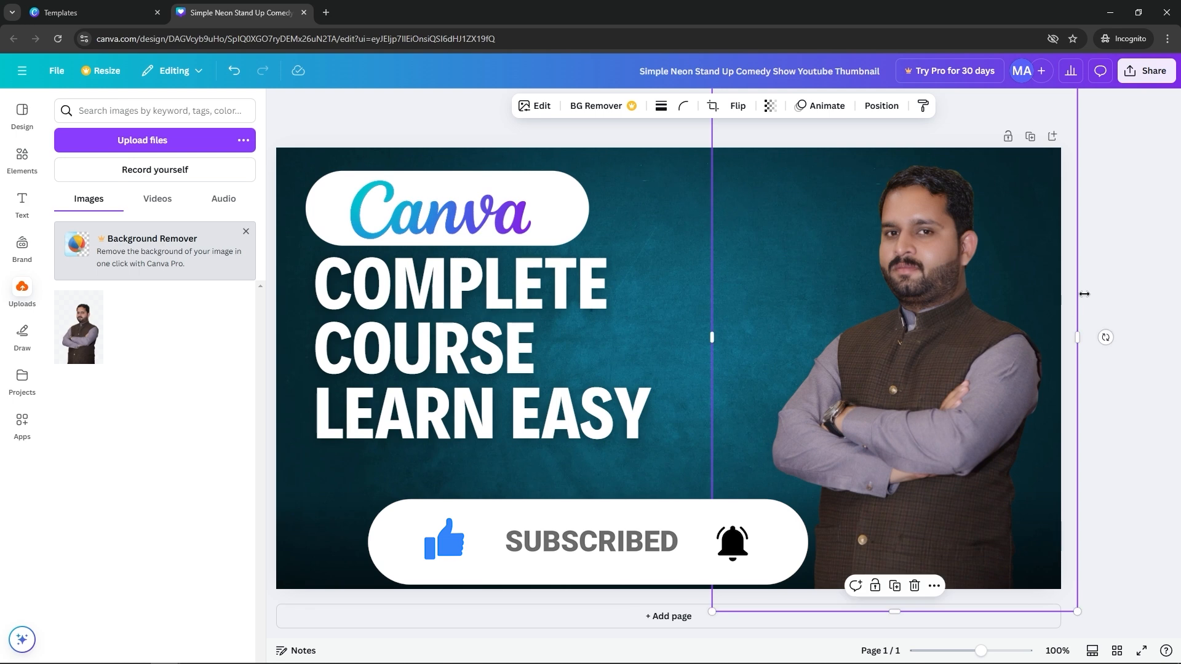
click(1109, 259)
- Move the "COMPLETE COURSE LEARN EASY" heading below the logo bar and enlarge it to font size 110
click(479, 339)
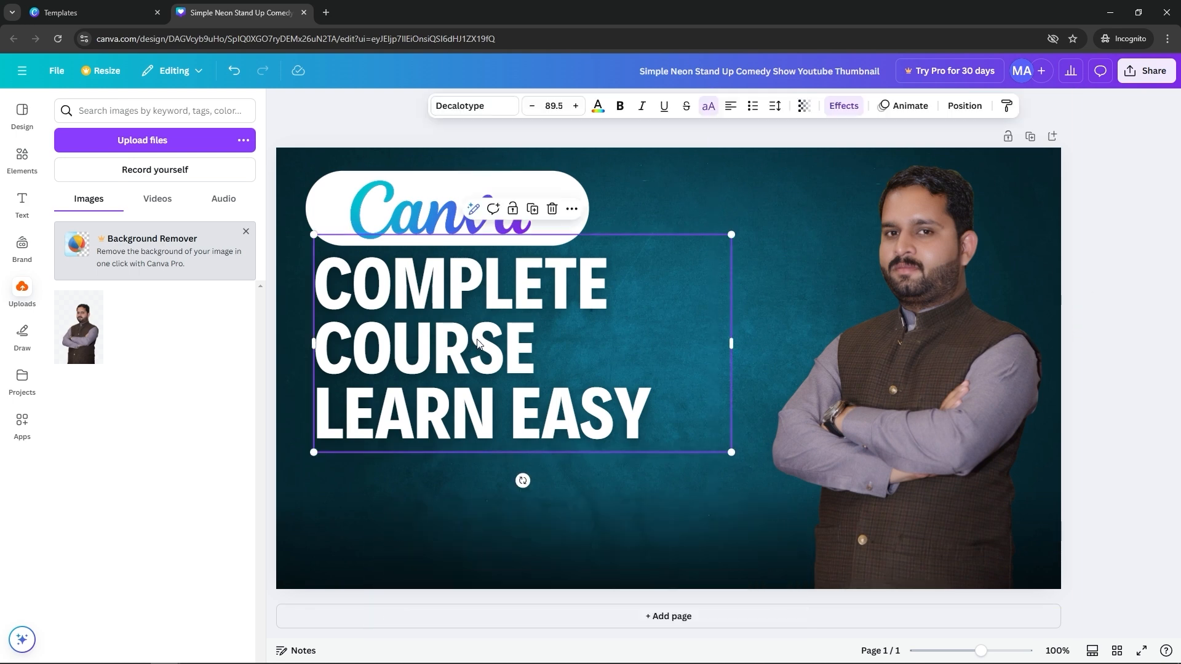
drag(479, 339, 477, 387)
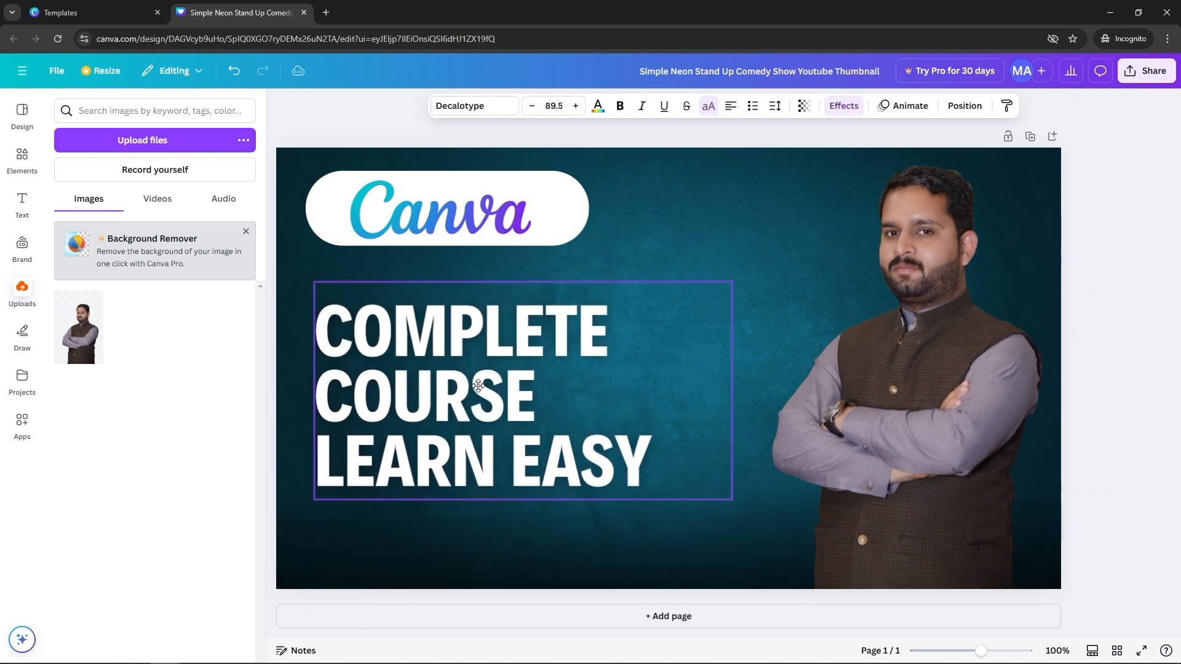
drag(734, 280, 825, 250)
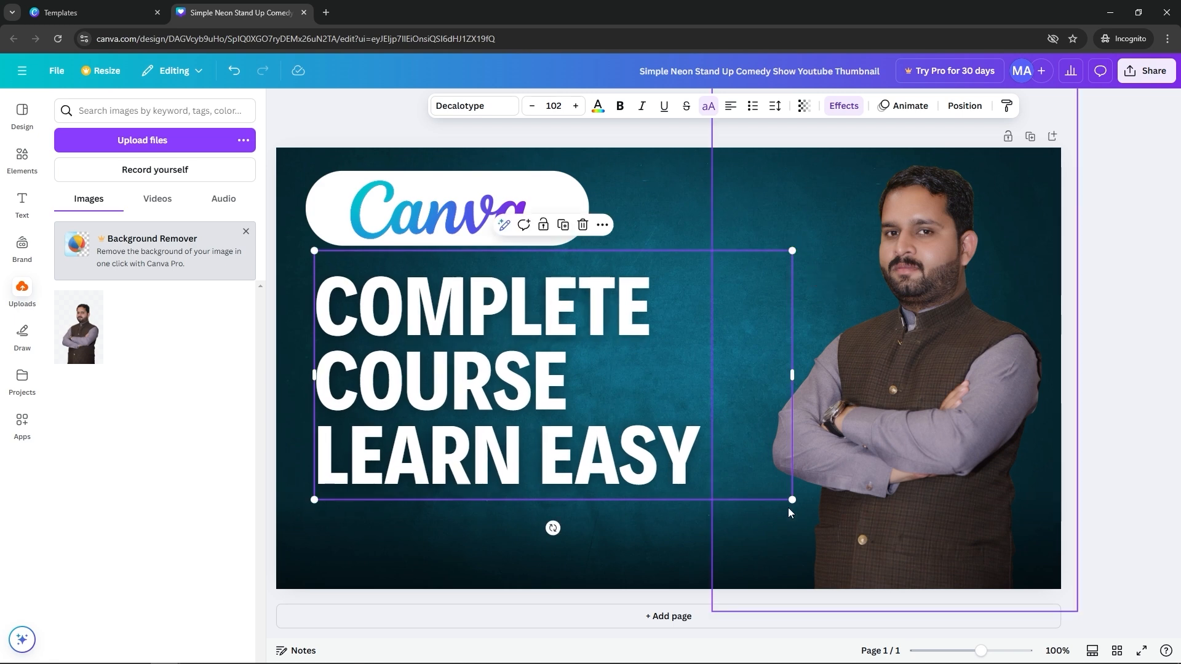
drag(656, 451, 657, 453)
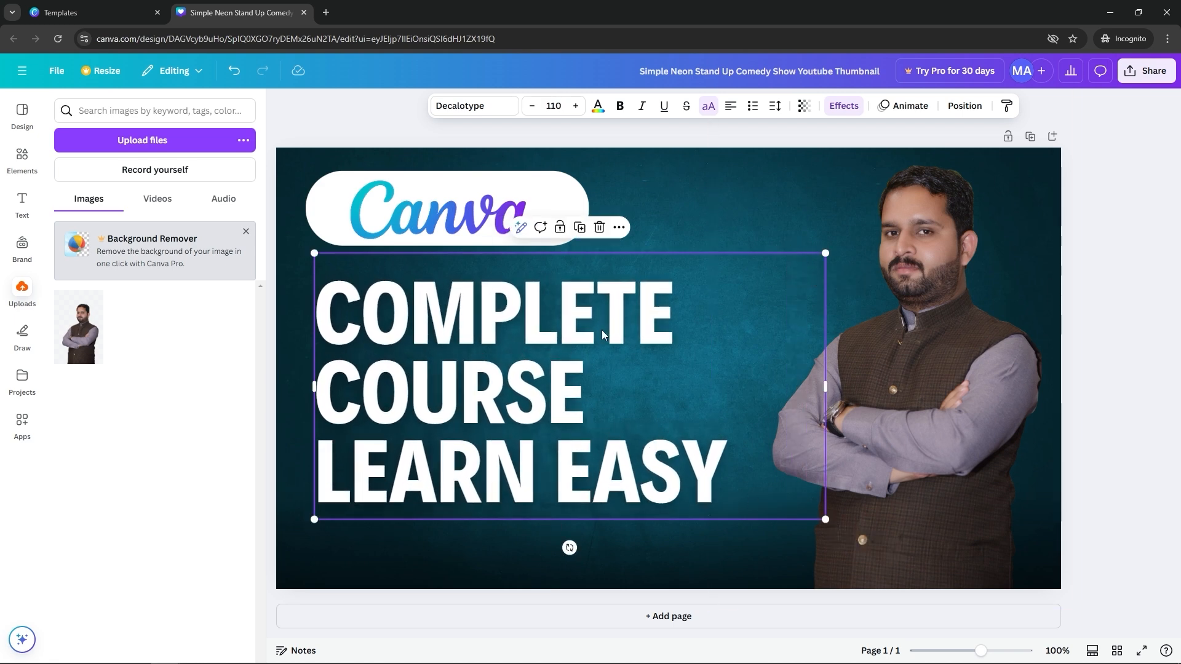
- Change the heading's text colour to the default solid yellow and close the colour choices
click(597, 106)
click(184, 618)
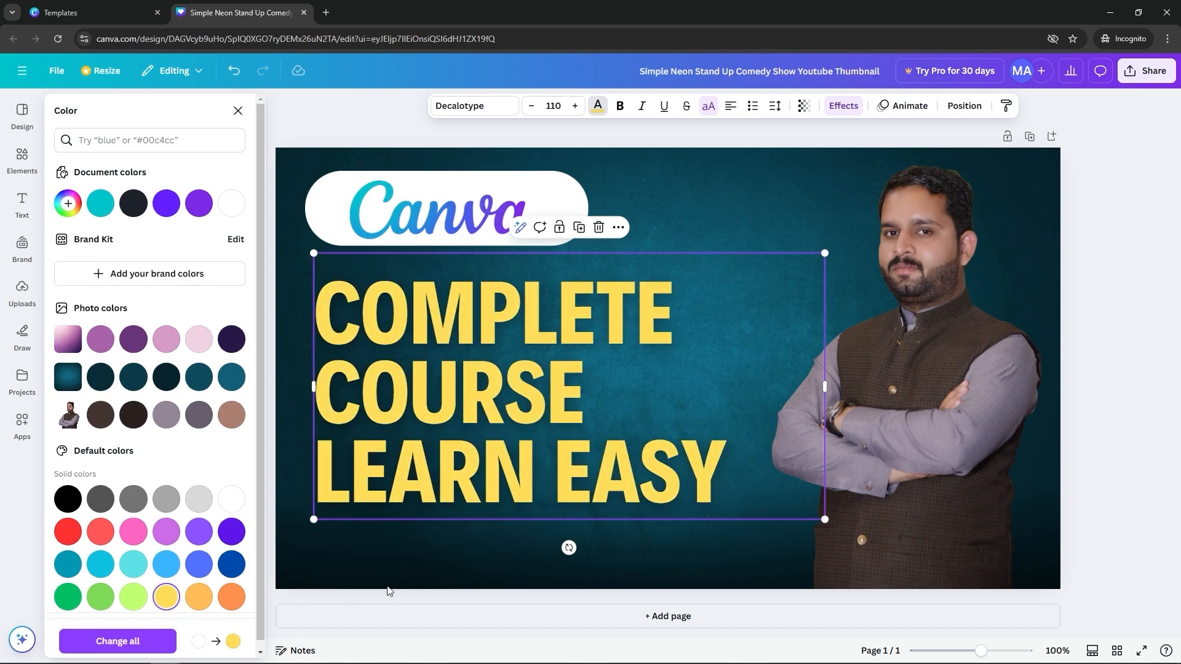
click(426, 559)
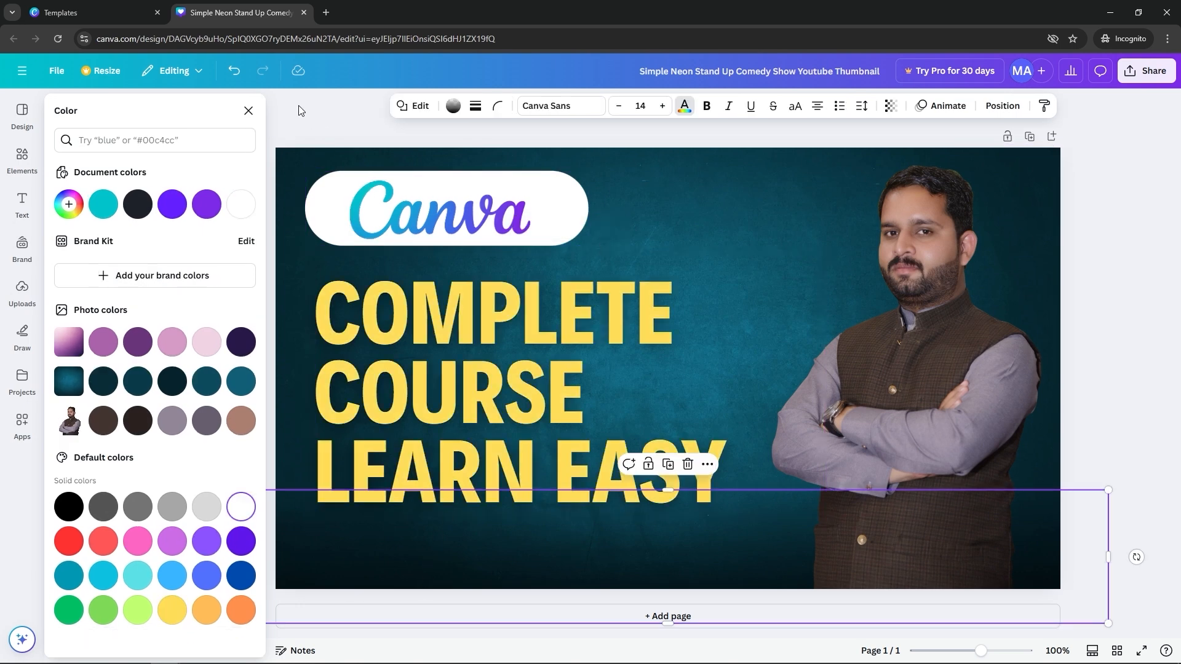
click(250, 111)
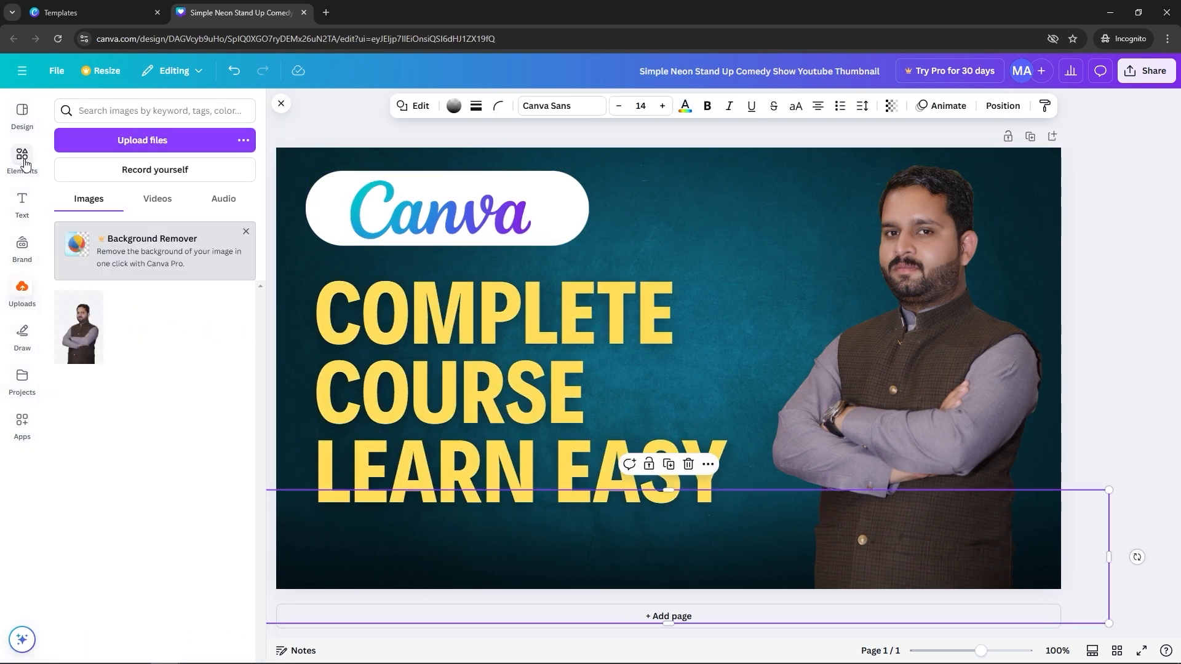
- Add the pink burst-strokes graphic from the "shape" results and place it between the heading and the man's photo
click(22, 157)
scroll(212, 275, down, 1)
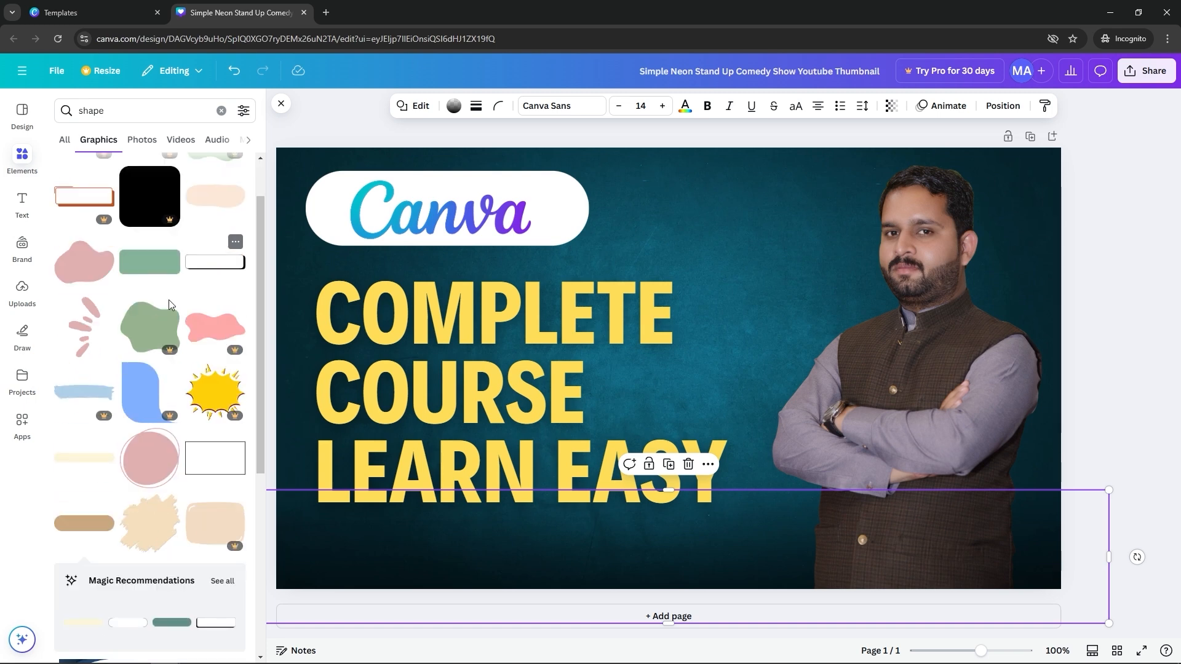
click(109, 339)
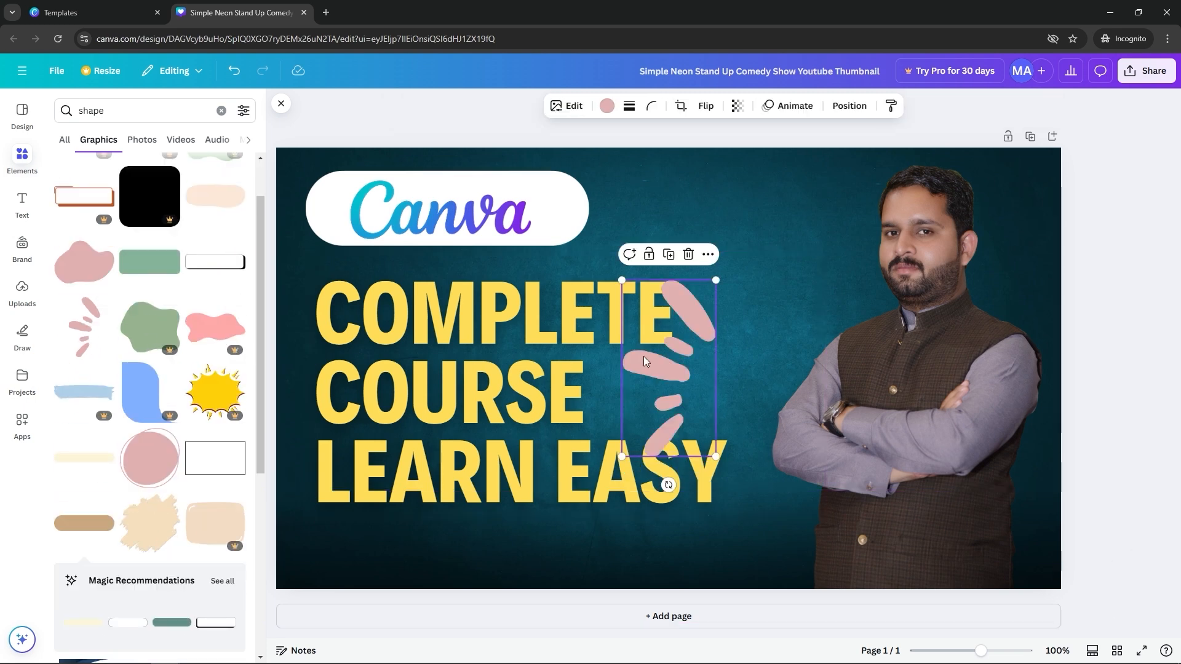
drag(687, 302, 749, 278)
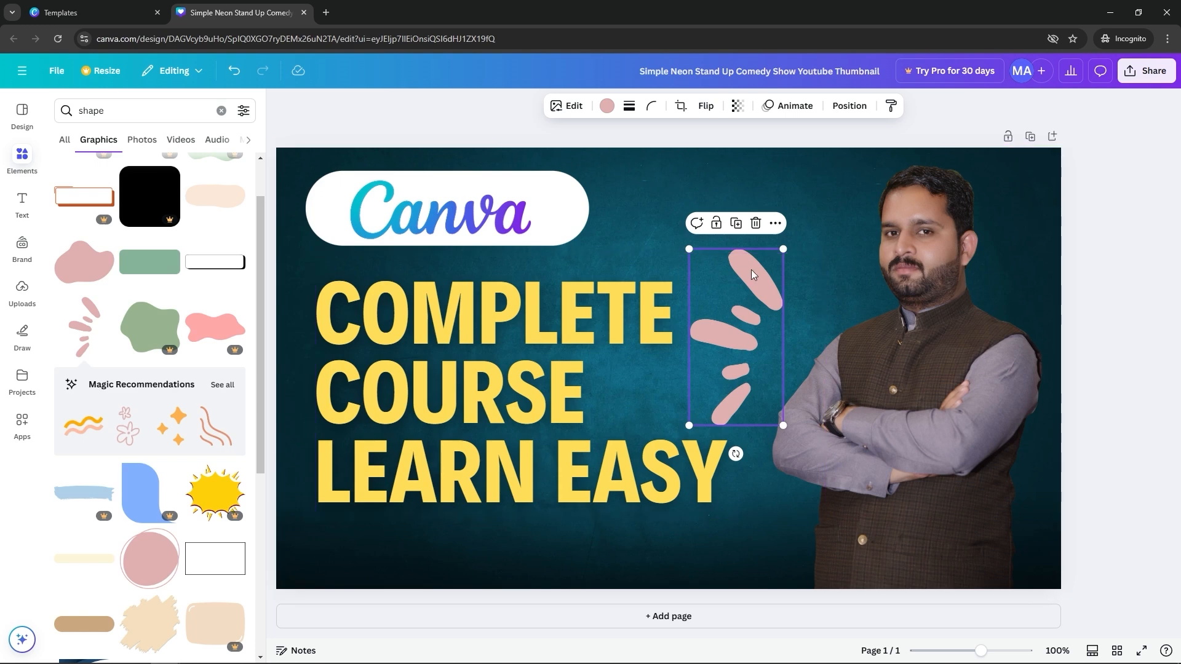
- Try rotating the burst-strokes graphic and the "COMPLETE COURSE LEARN EASY" heading, undoing each rotation
key(ctrl+z)
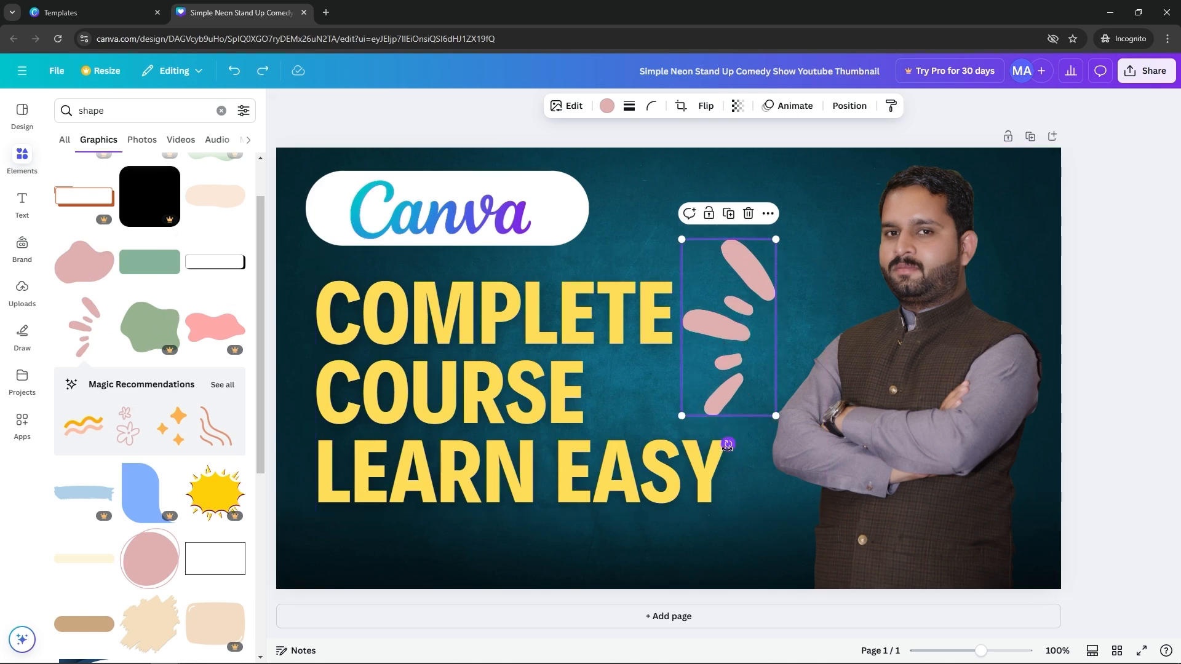
drag(724, 445, 696, 189)
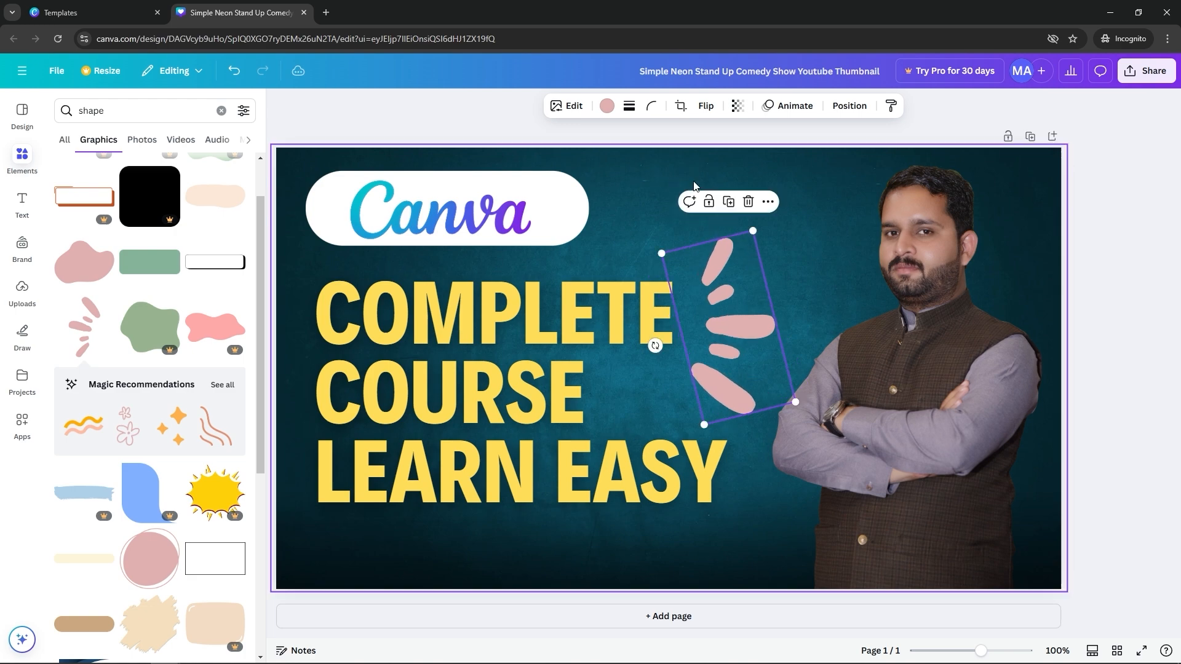
key(ctrl+z)
click(640, 452)
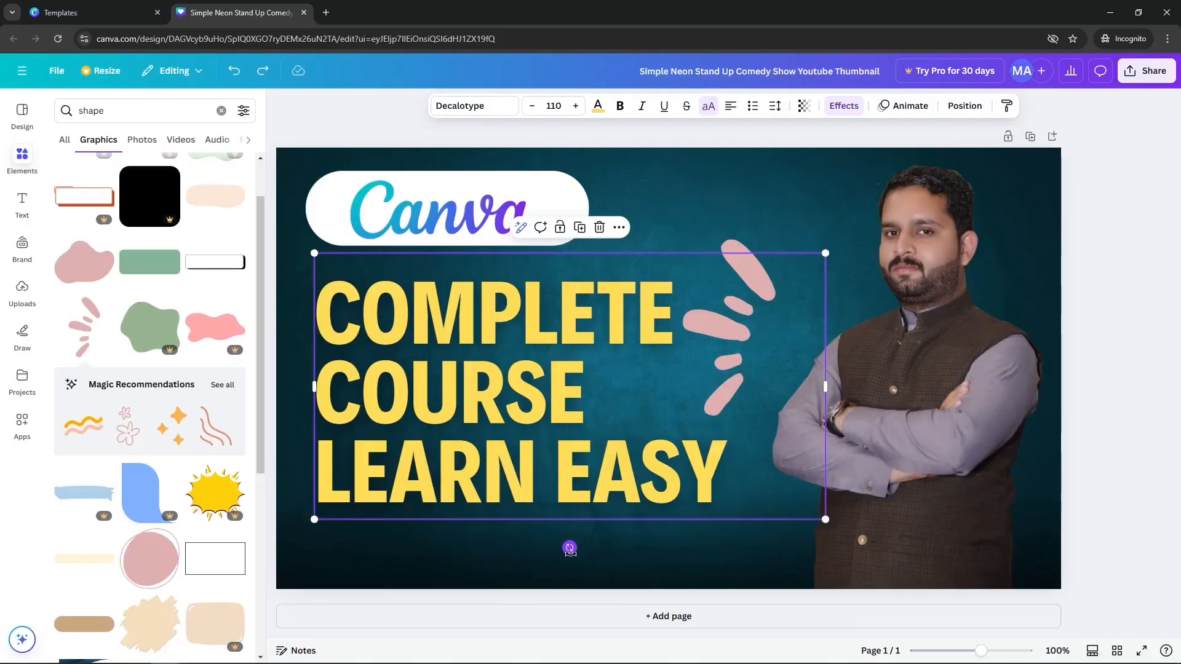
drag(569, 548, 711, 489)
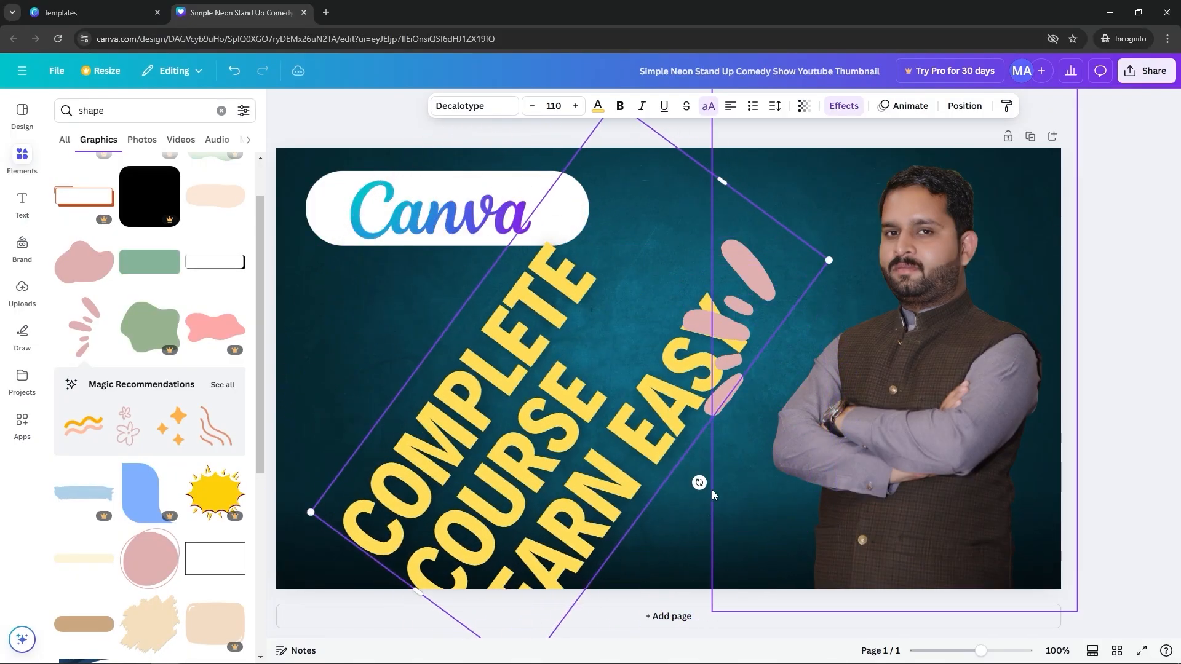
key(ctrl+z)
- Rotate the burst-strokes graphic so its strokes fan from the heading towards the man's photo, and recolour it the default solid yellow
click(739, 334)
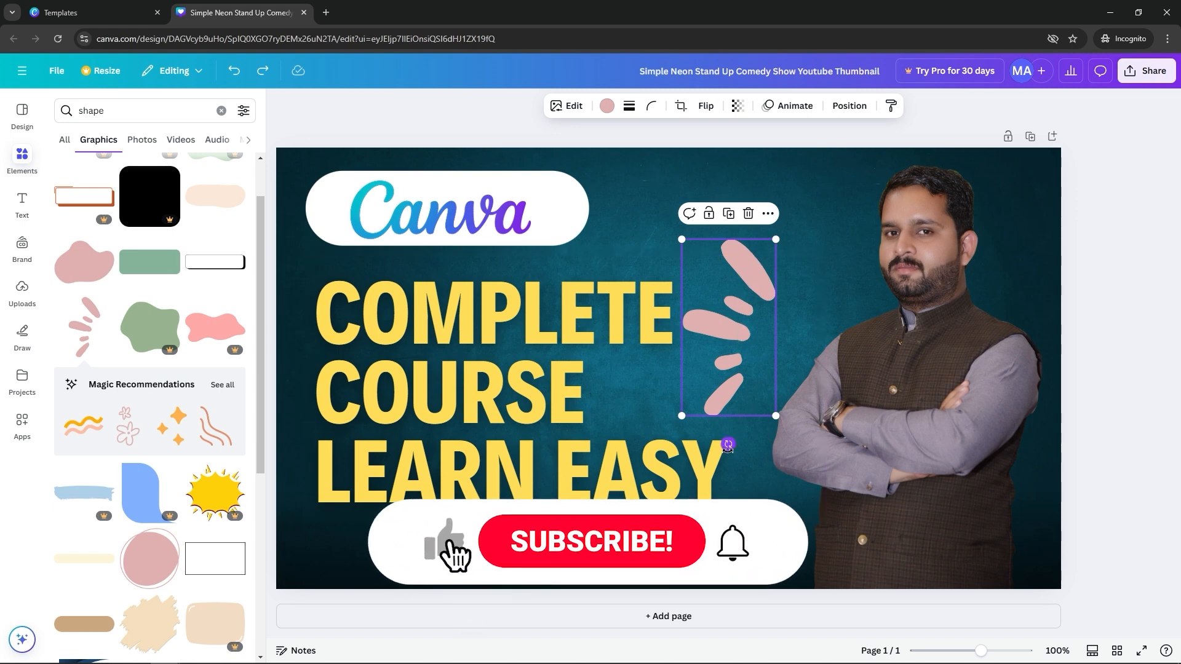
drag(728, 444, 676, 192)
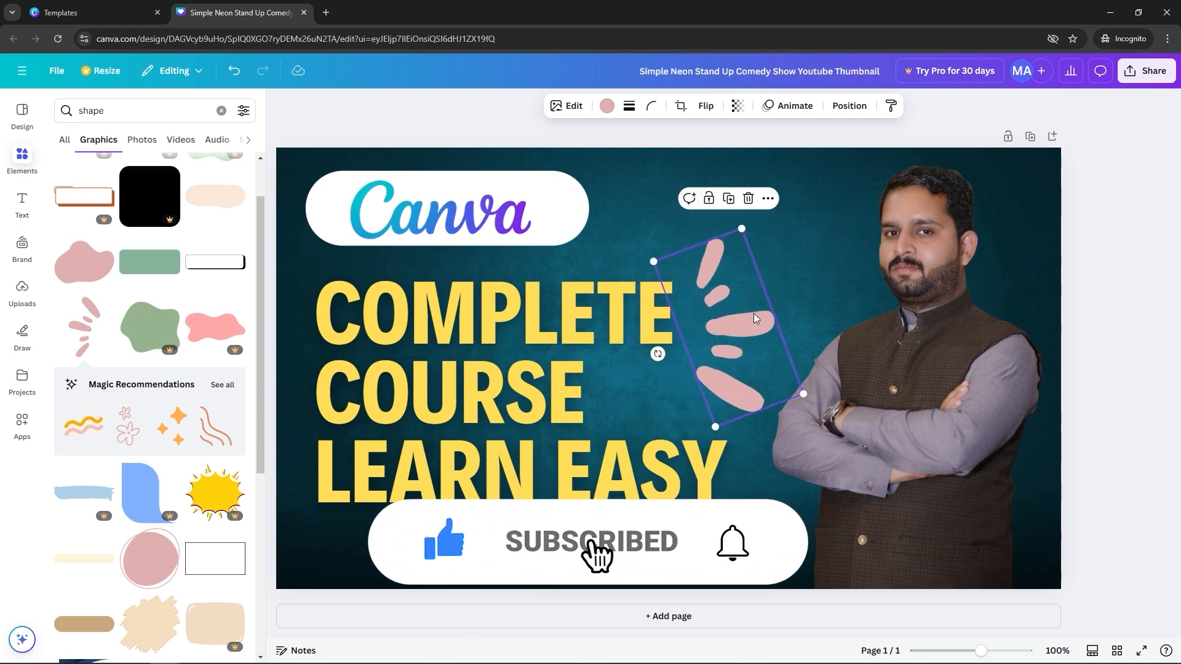
drag(749, 330, 742, 341)
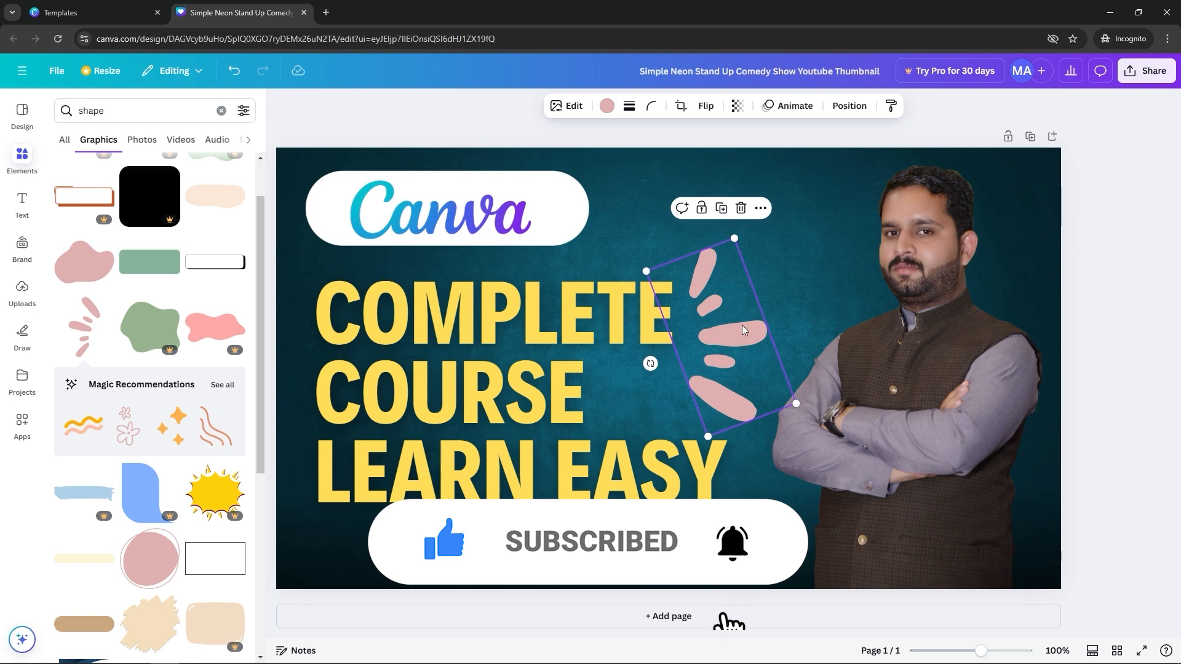
click(607, 107)
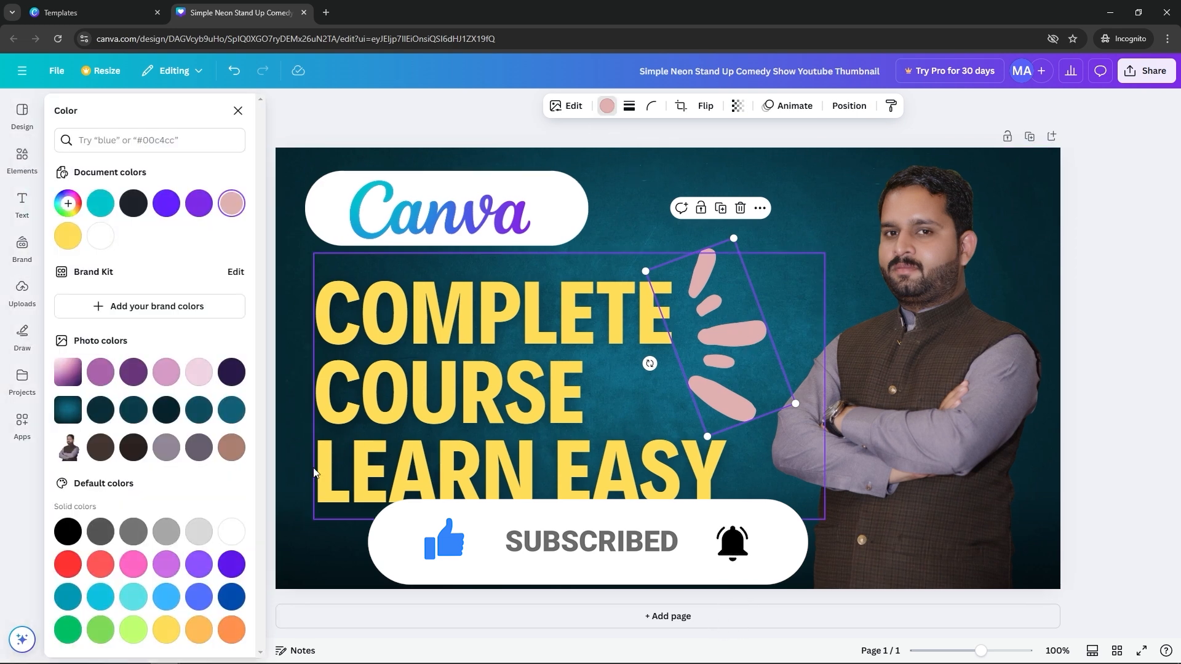
click(166, 629)
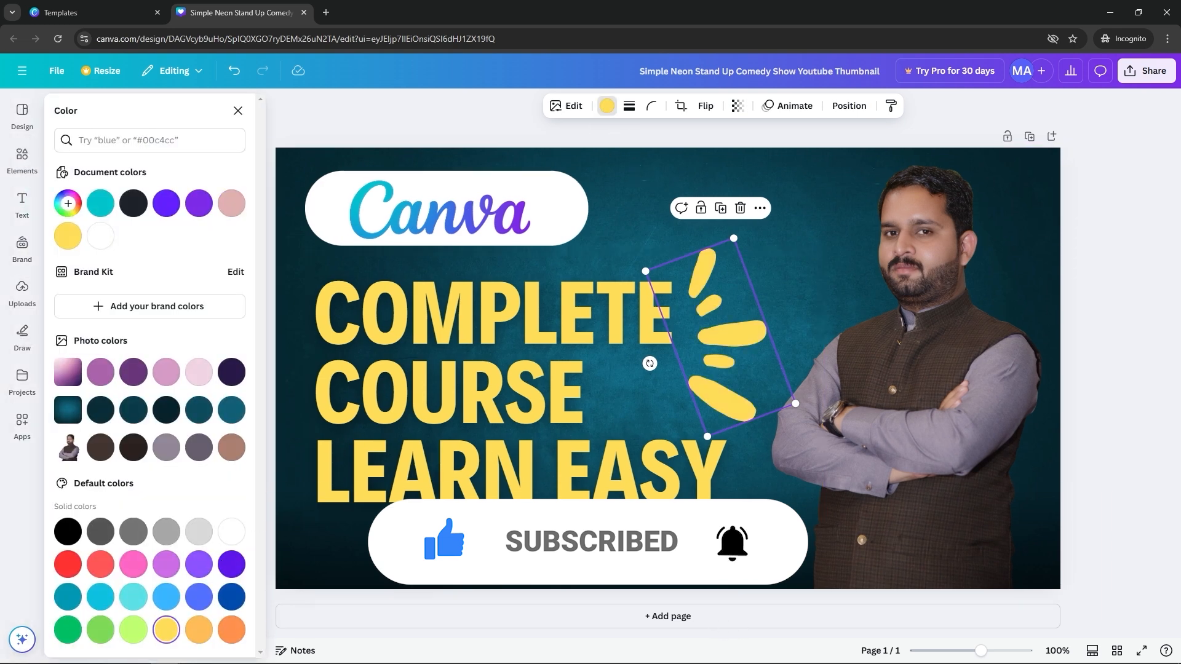
click(788, 254)
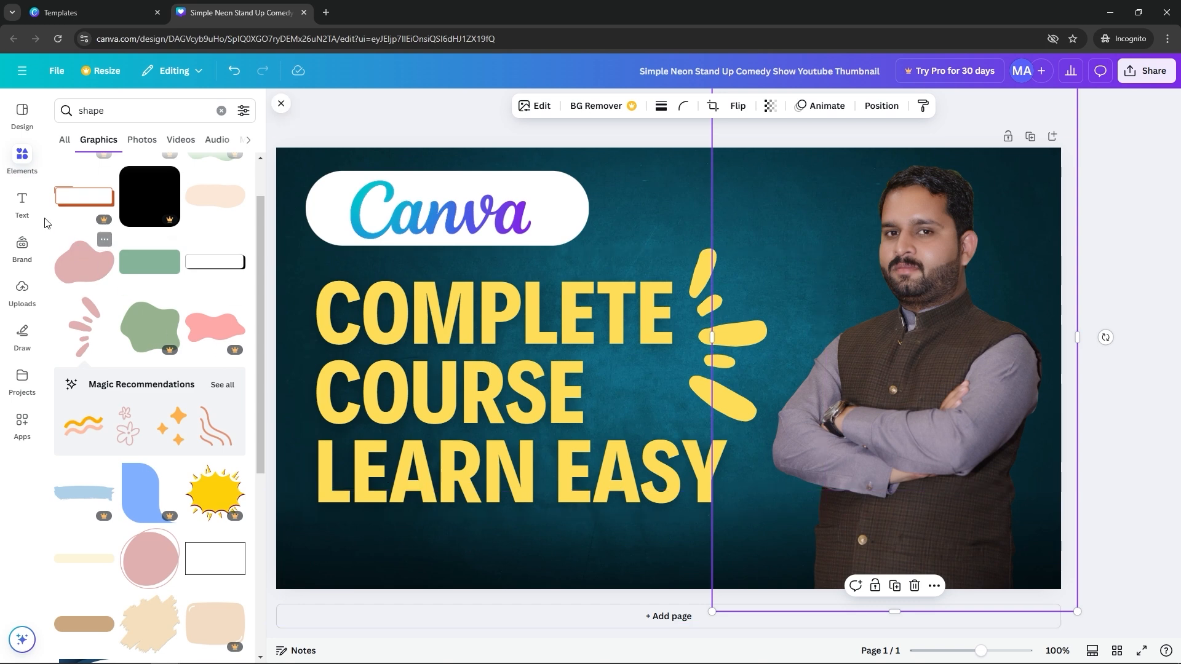
click(22, 202)
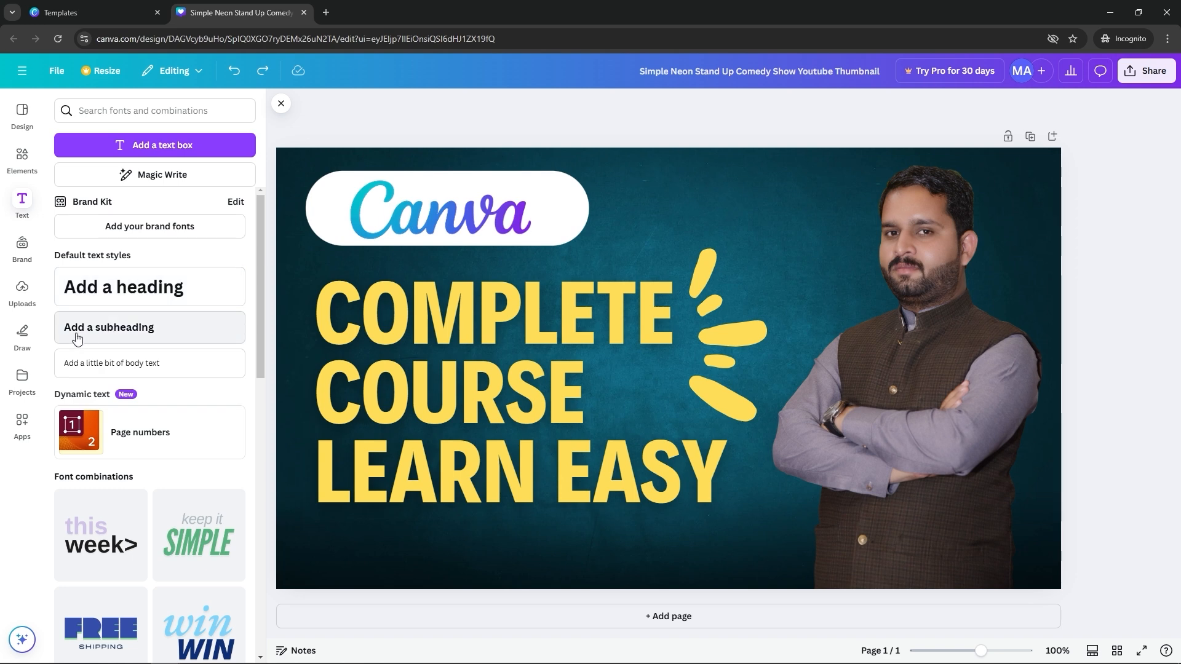
click(116, 337)
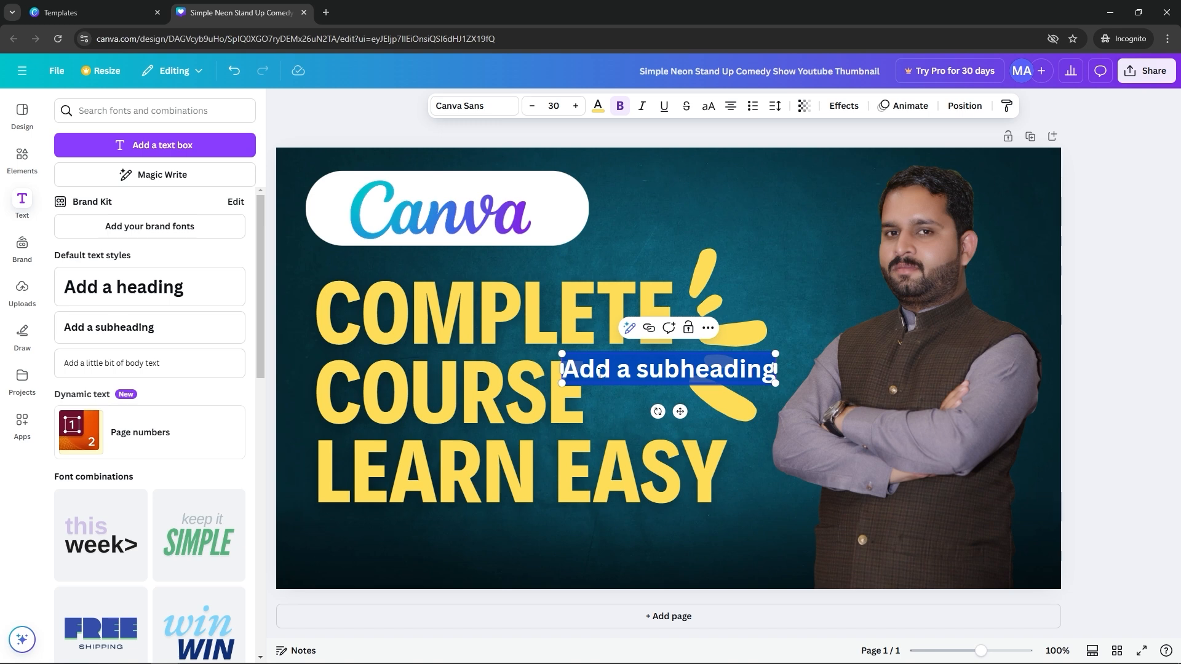
text(www.youtube.com/@seekhiye)
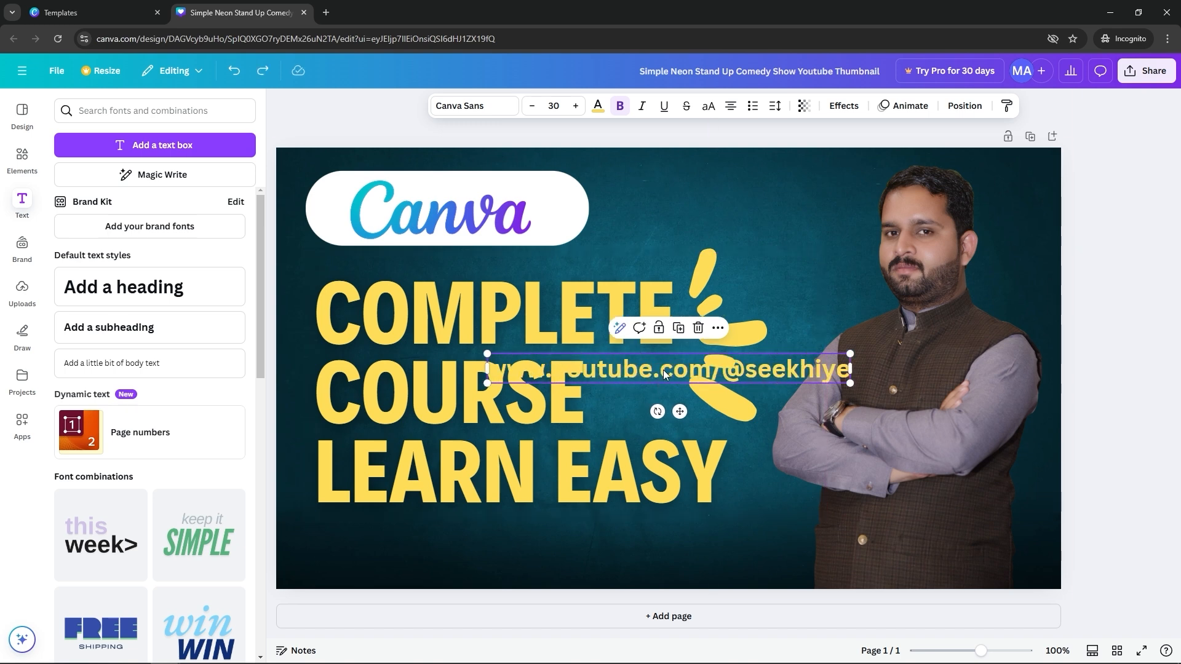
drag(664, 373, 567, 549)
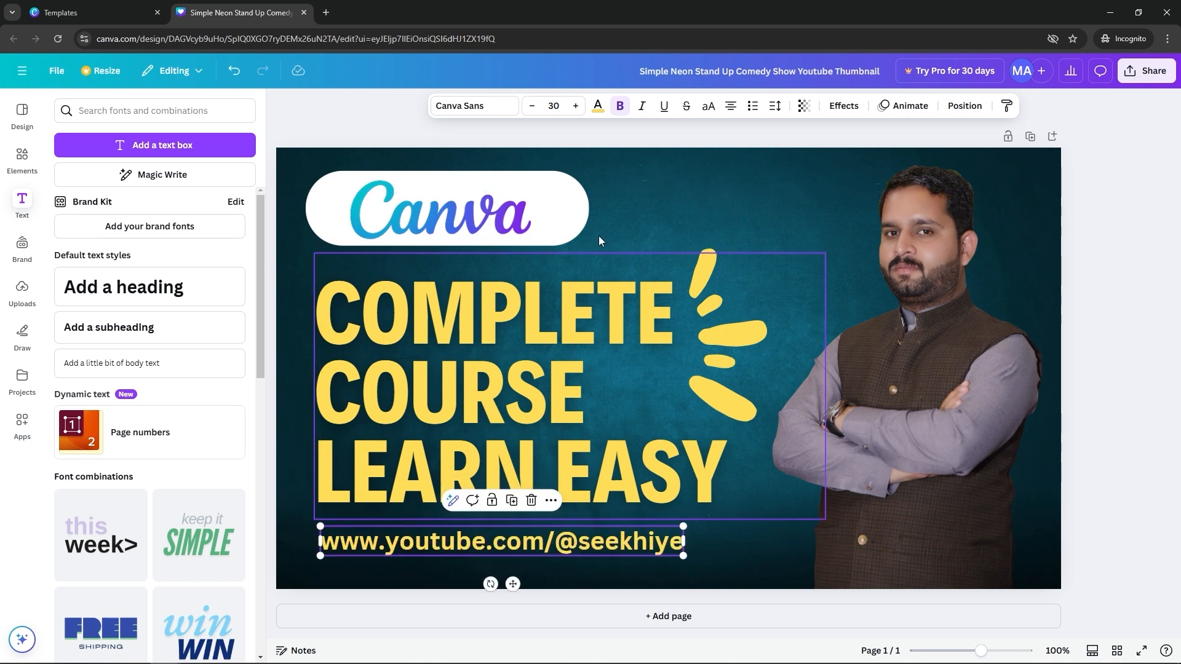
- Change the YouTube address text's colour to the default solid white and deselect it
click(597, 105)
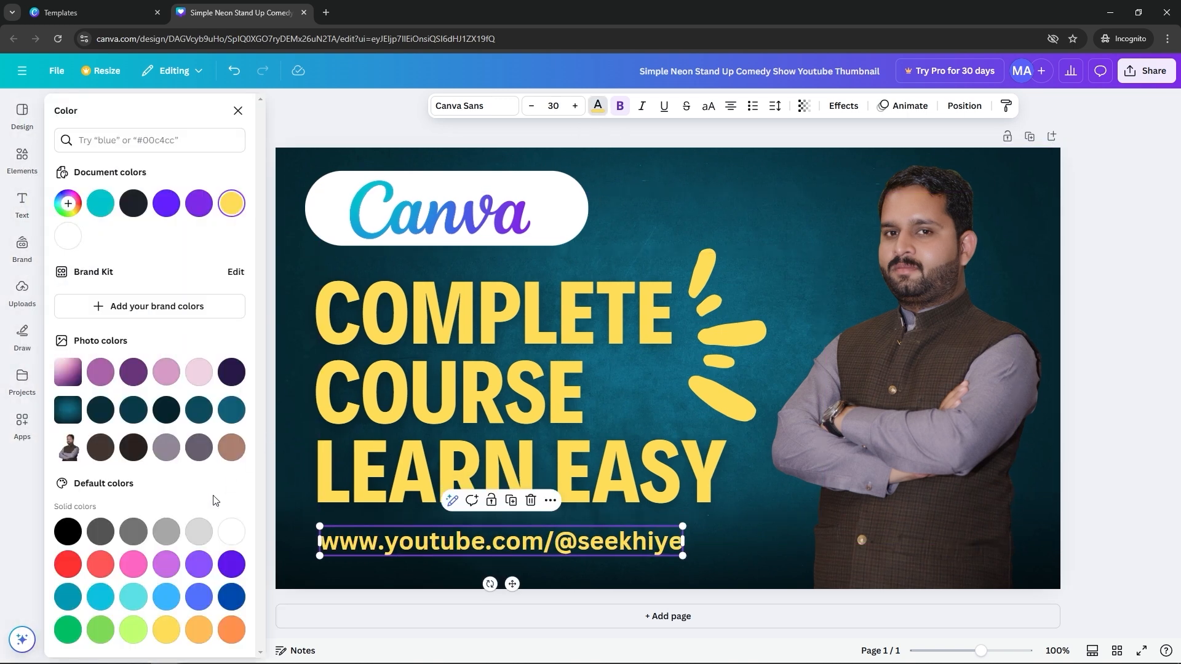
click(223, 539)
click(574, 515)
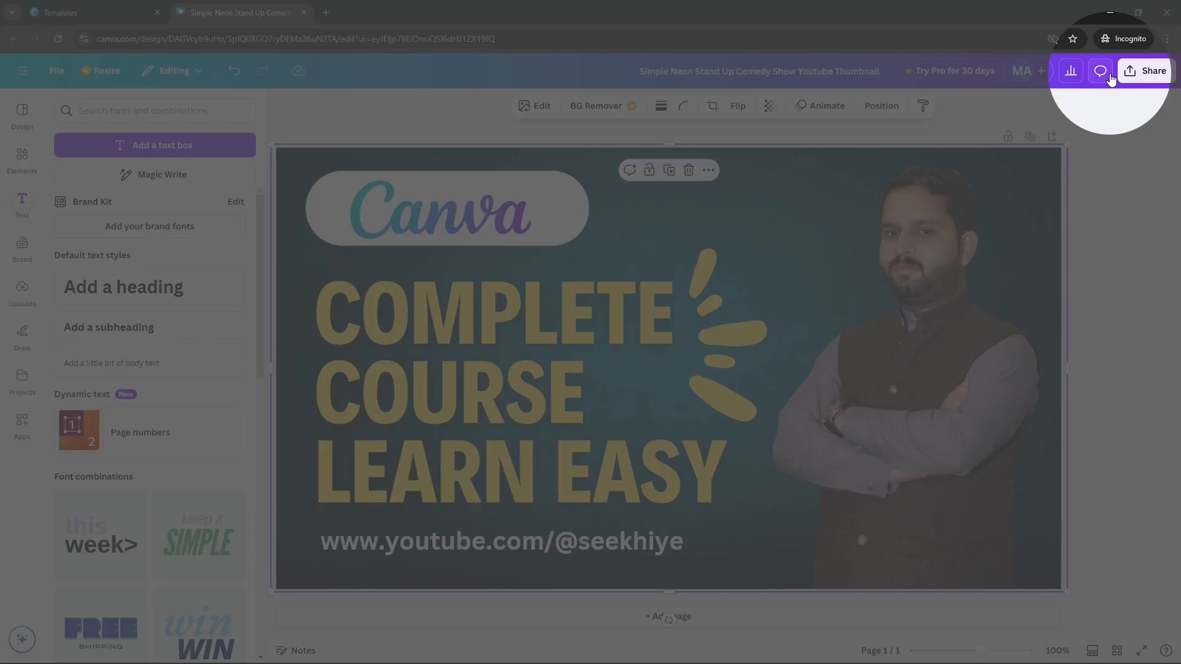
click(881, 238)
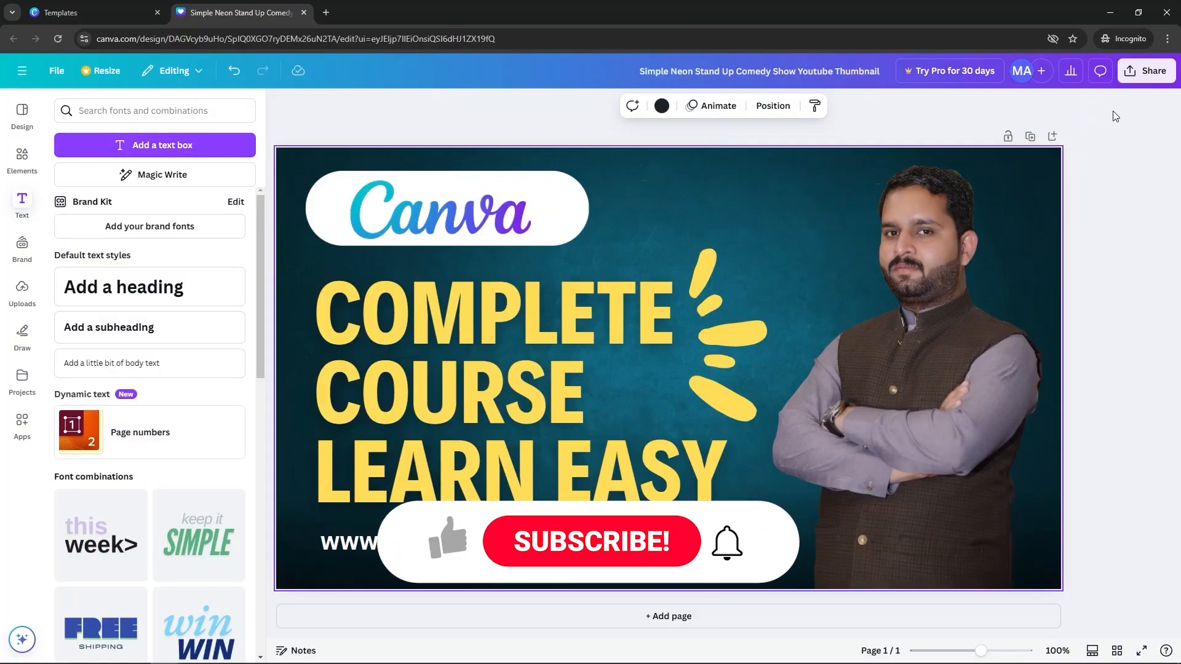
- Download the design as a PNG at size 1 and save it to the Desktop as "Youtube Thumbnail"
click(1145, 75)
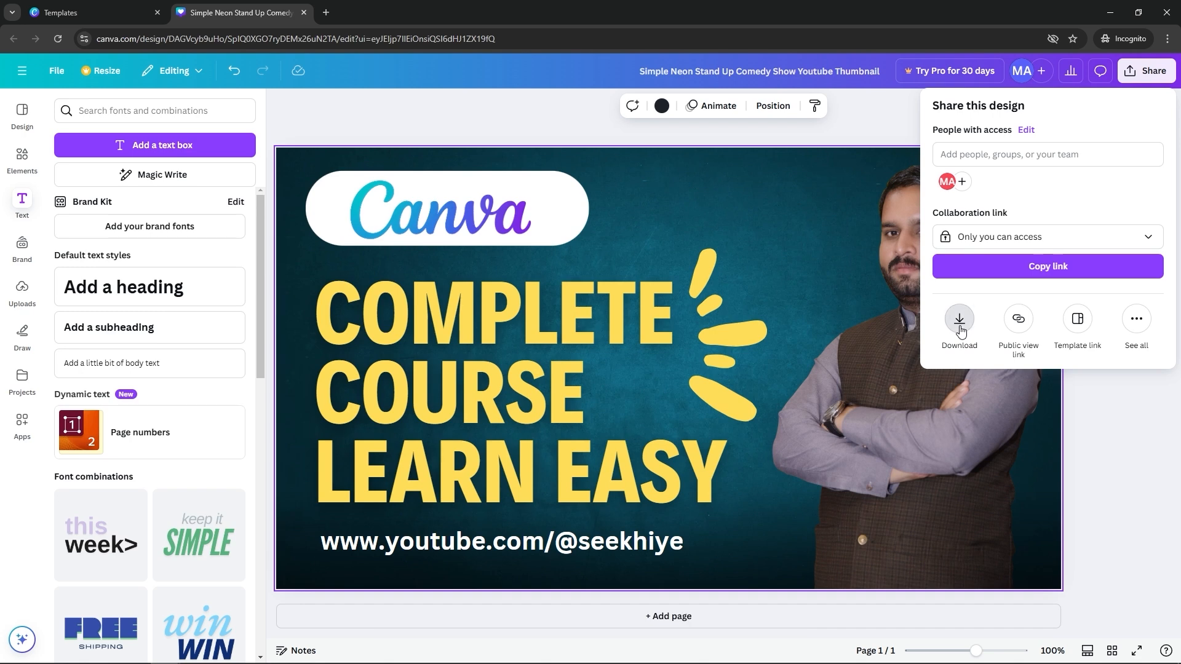
click(960, 320)
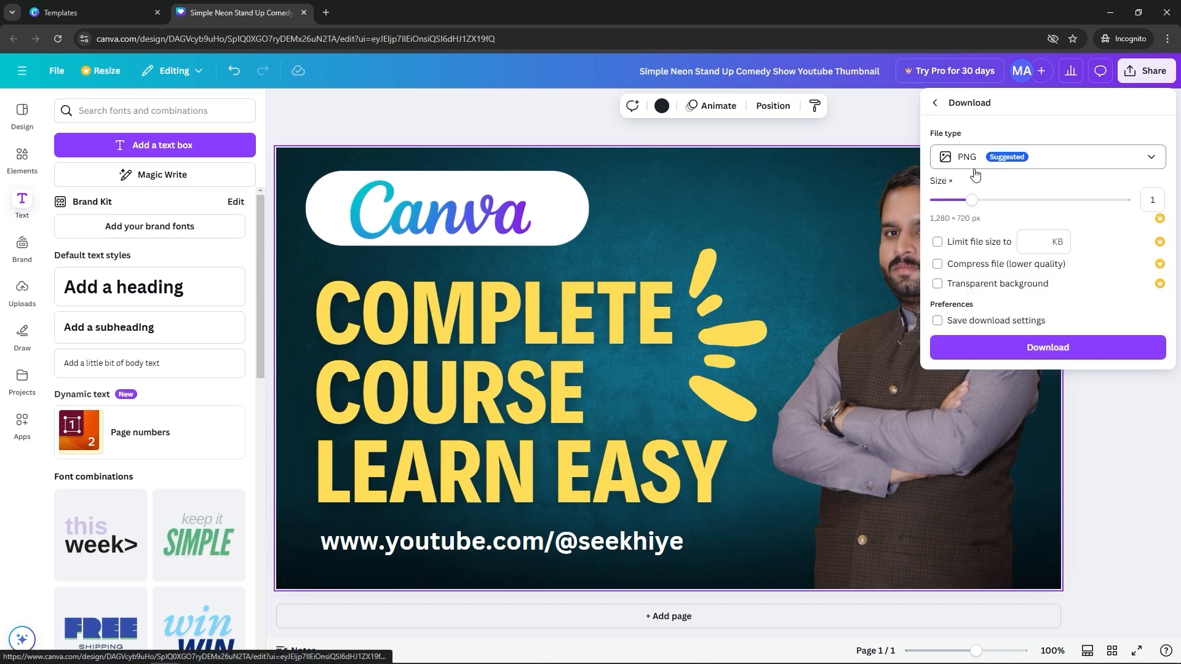
click(1071, 159)
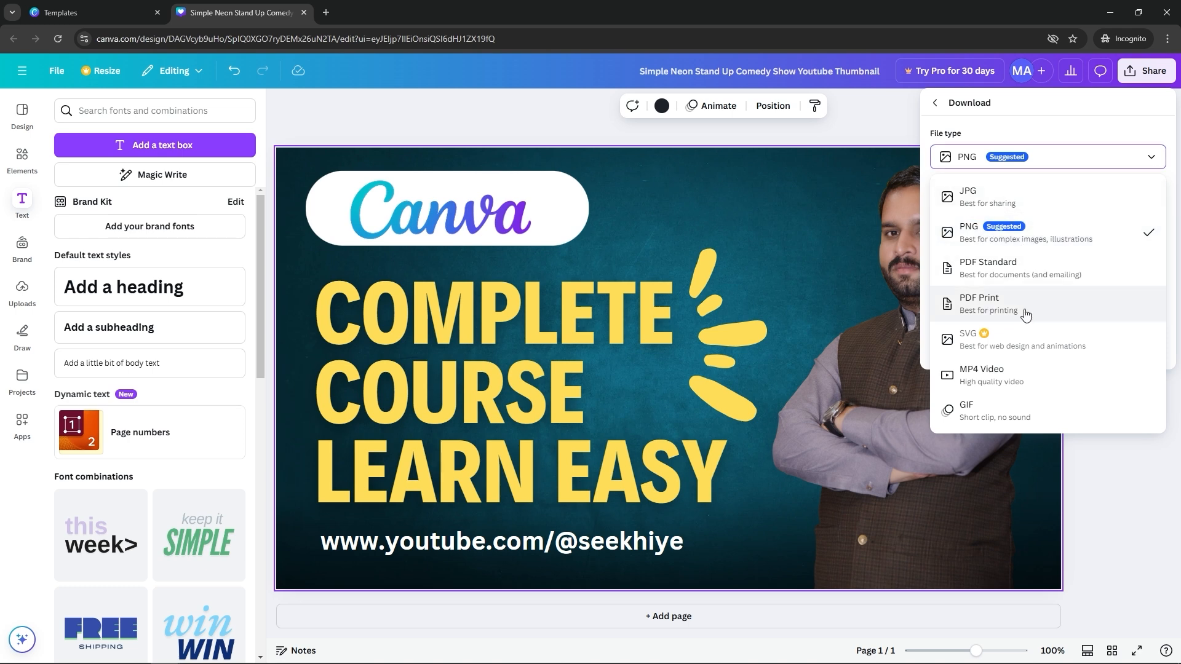
click(1058, 166)
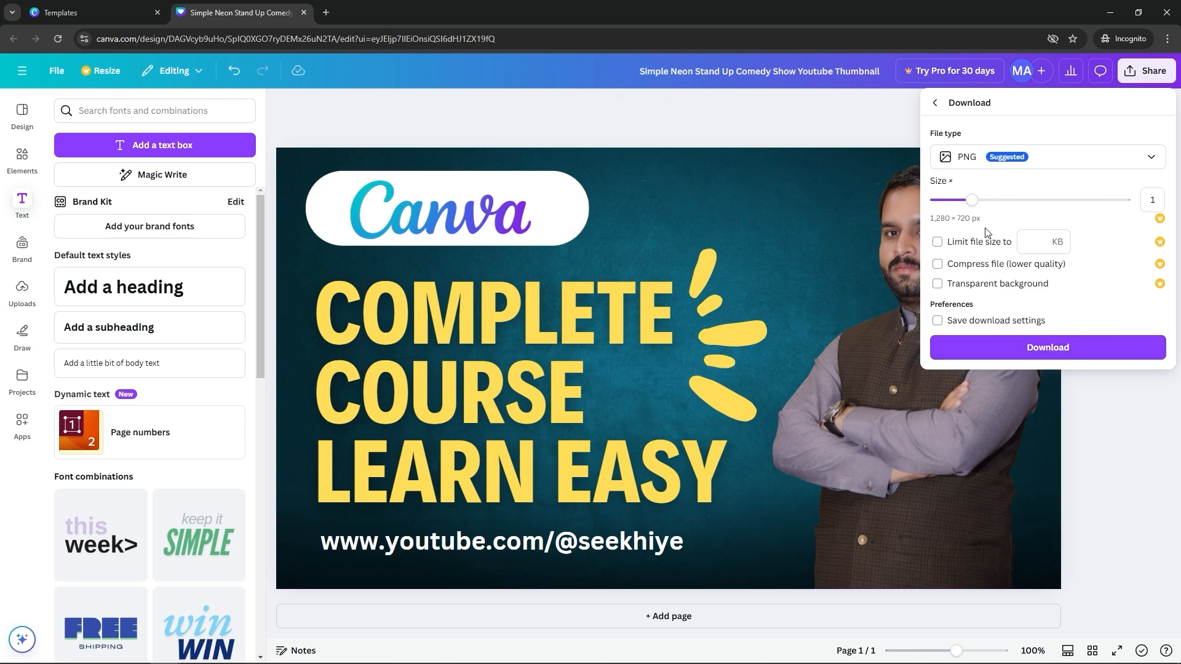
click(1041, 350)
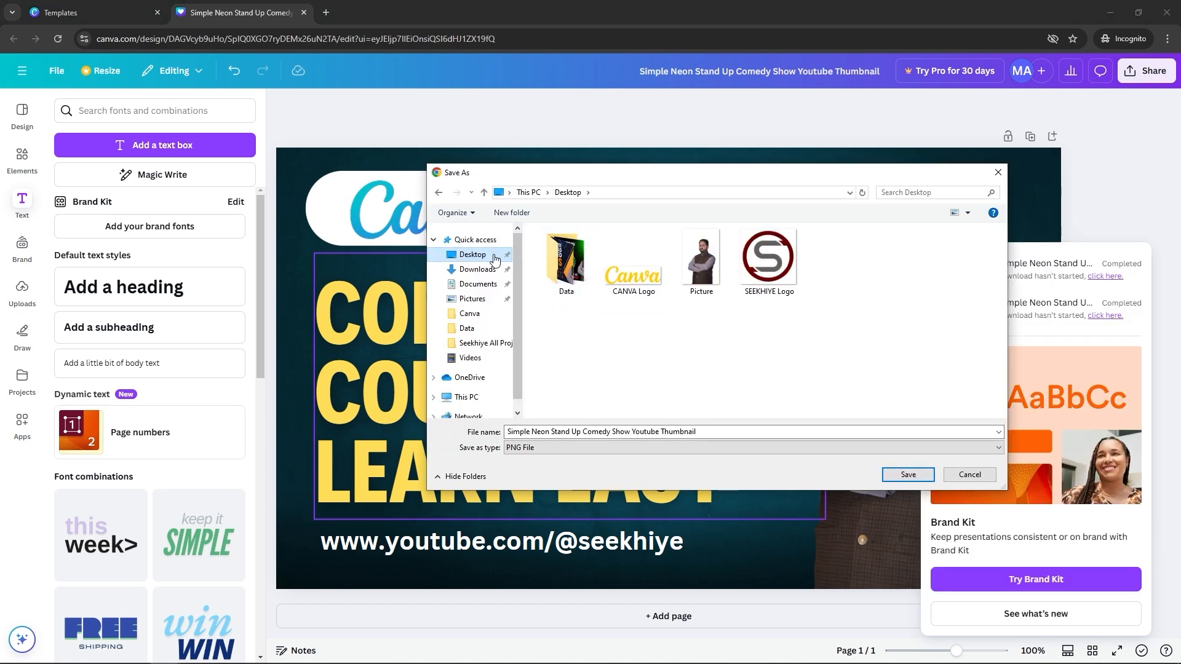
click(714, 433)
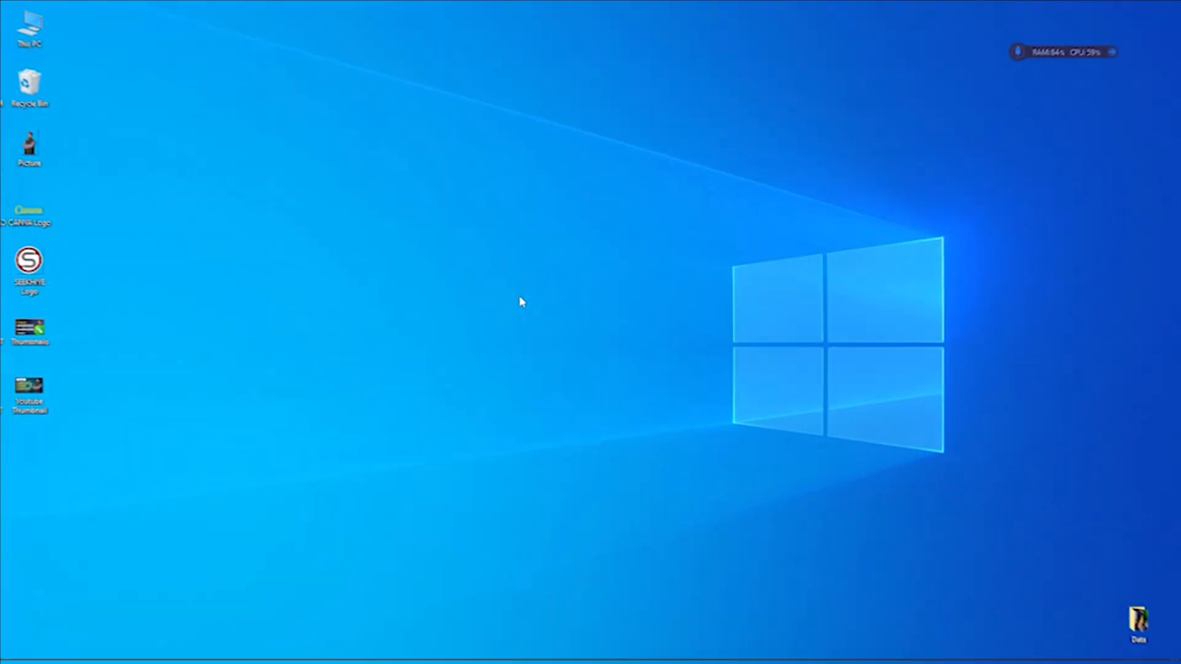
- Open the "Youtube Thumbnail" image from the desktop in the photo viewer, inspect the exported design up close, and close it
double_click(33, 389)
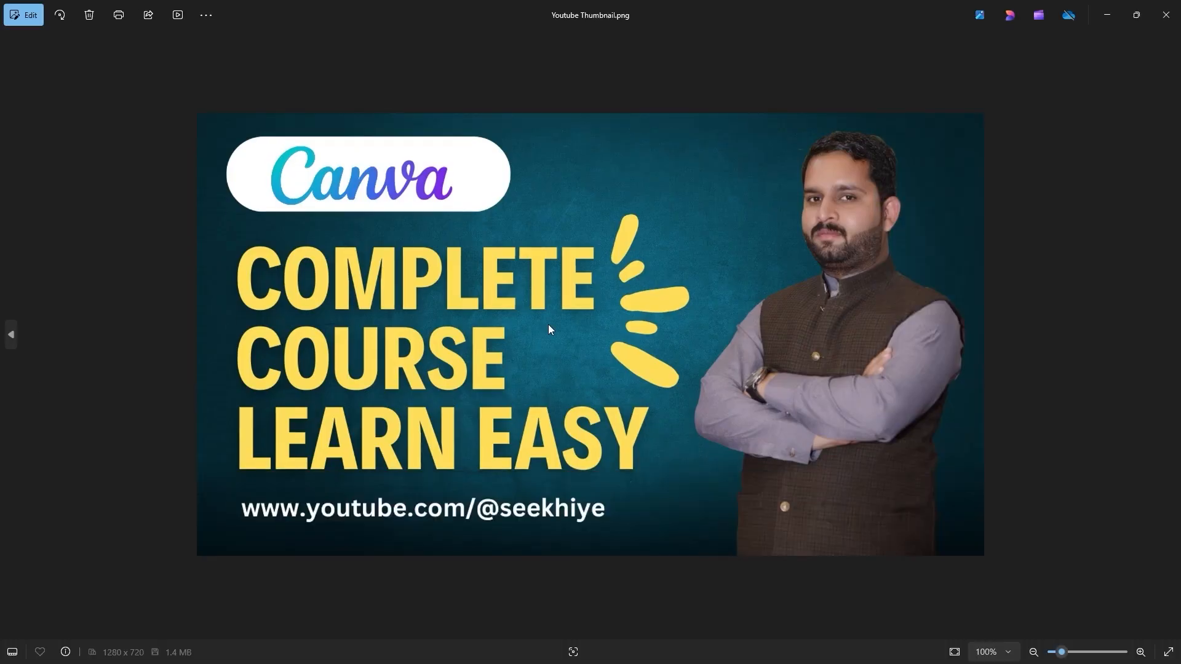
scroll(548, 324, up, 2)
scroll(535, 329, up, 1)
scroll(527, 324, down, 3)
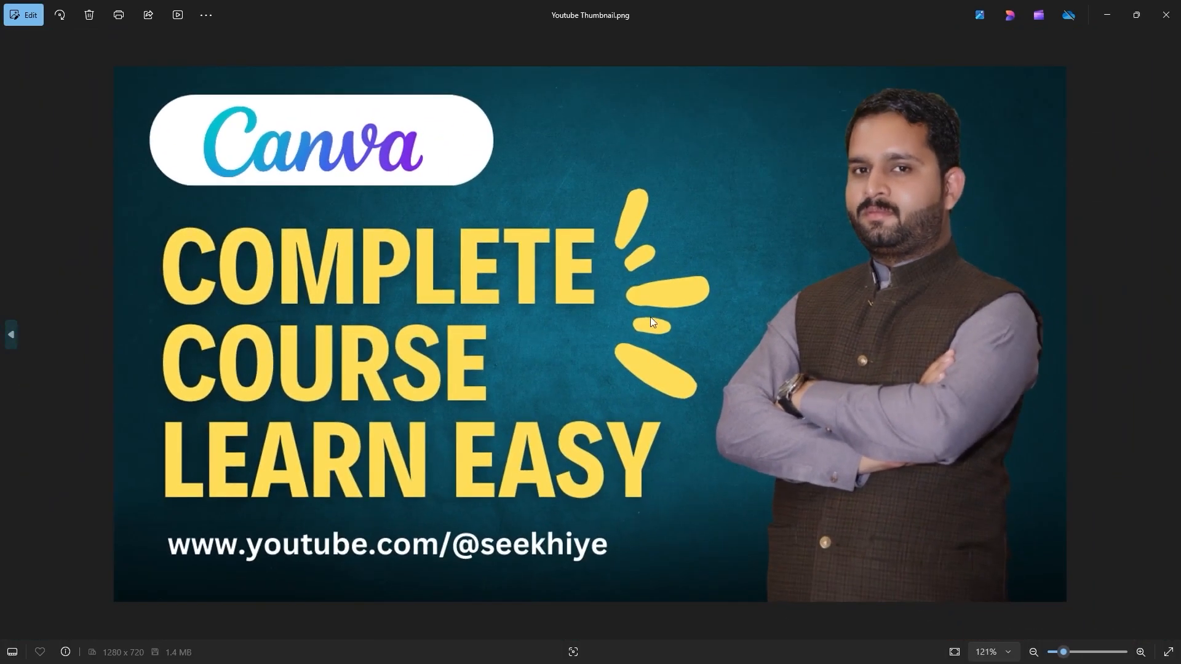
click(1165, 15)
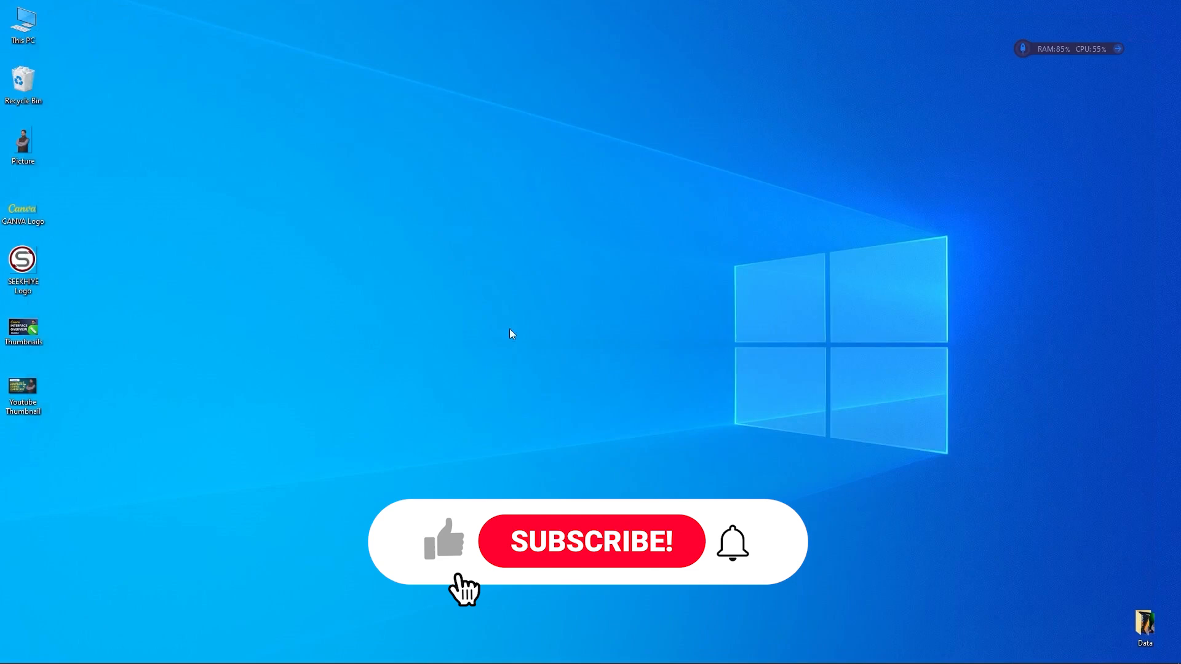
- Show the file properties of the "Youtube Thumbnail" image on the desktop to check its type and size
right_click(23, 388)
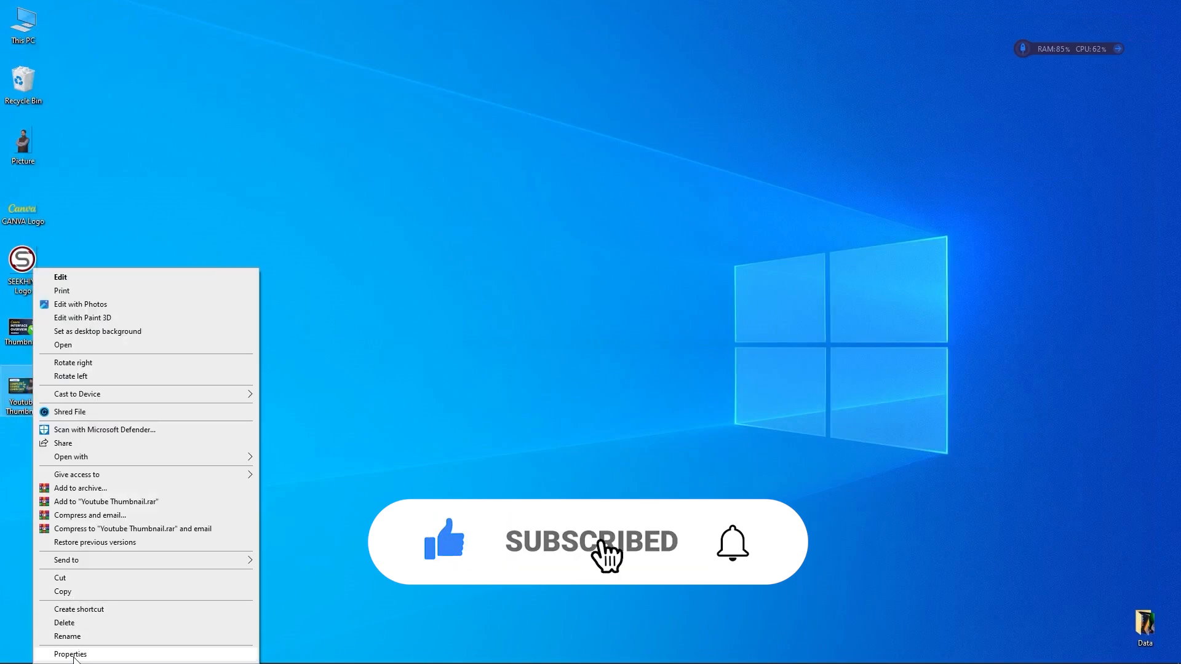
click(75, 653)
drag(165, 361, 351, 297)
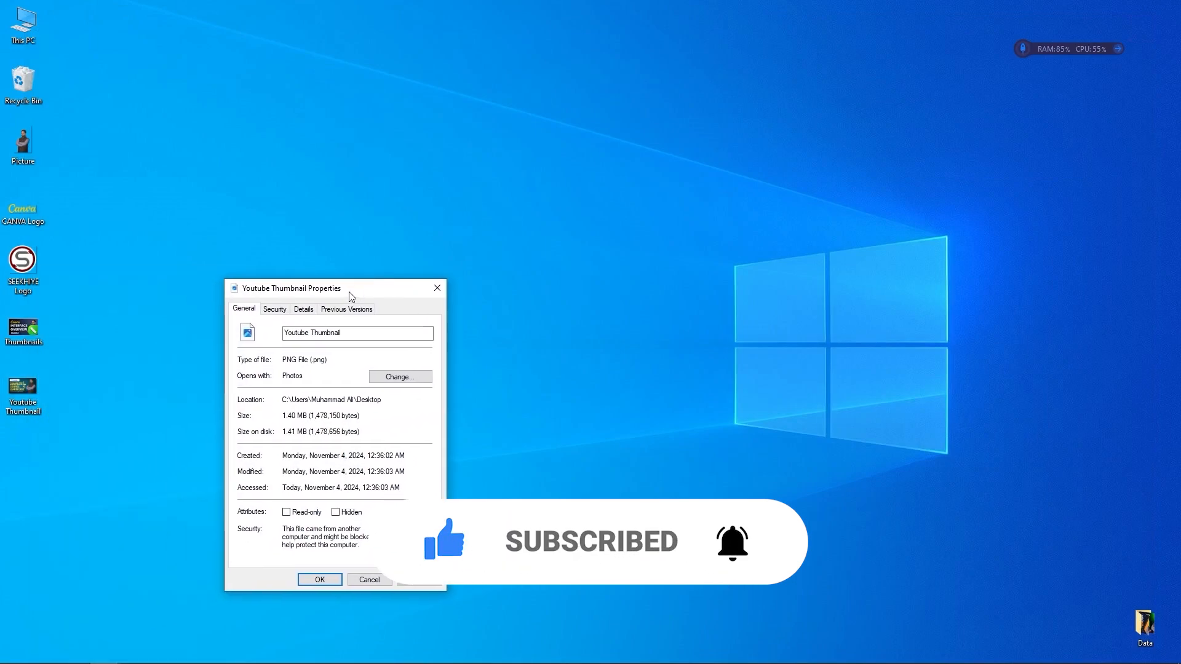